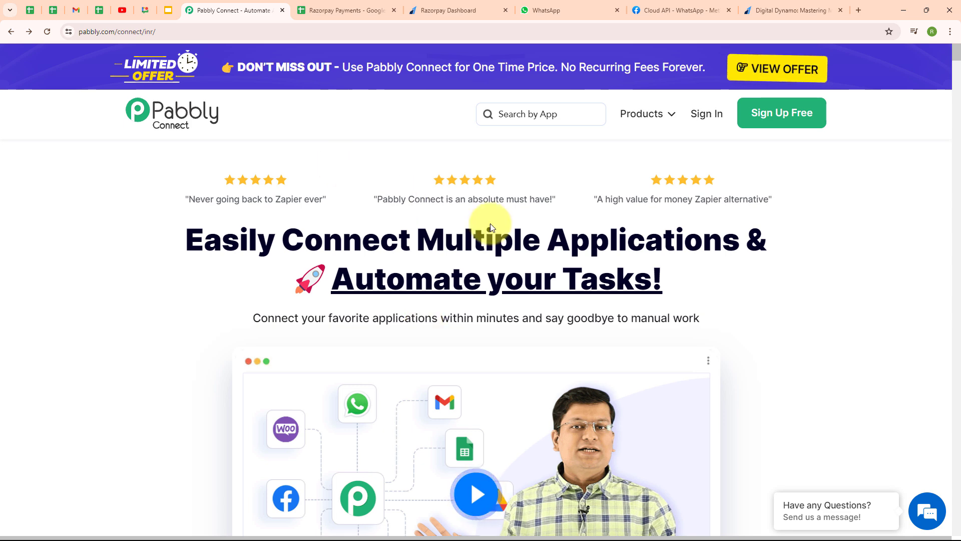
# Review the Digital Dynamo: Mastering Marketing payment page, then bring up the Razorpay Payments spreadsheet
pyautogui.click(814, 5)
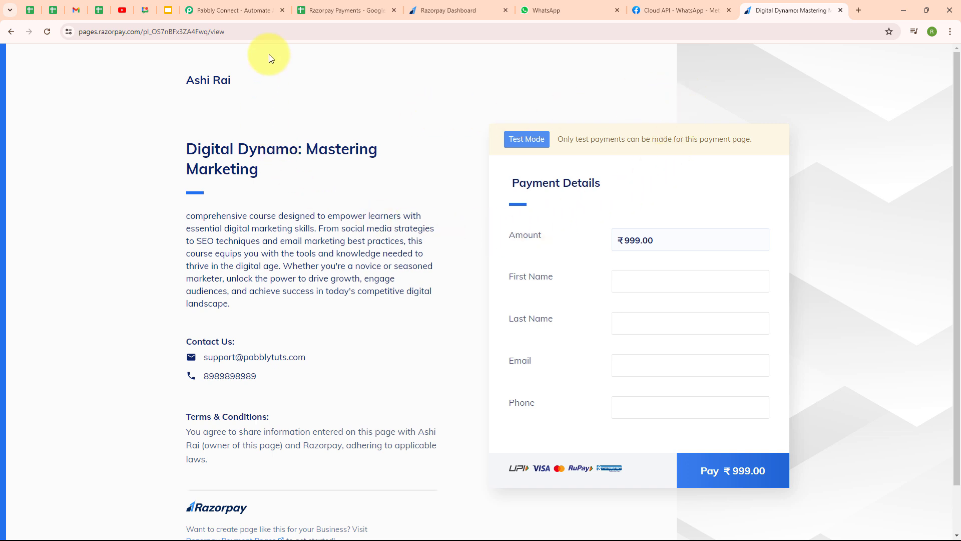
pyautogui.click(332, 5)
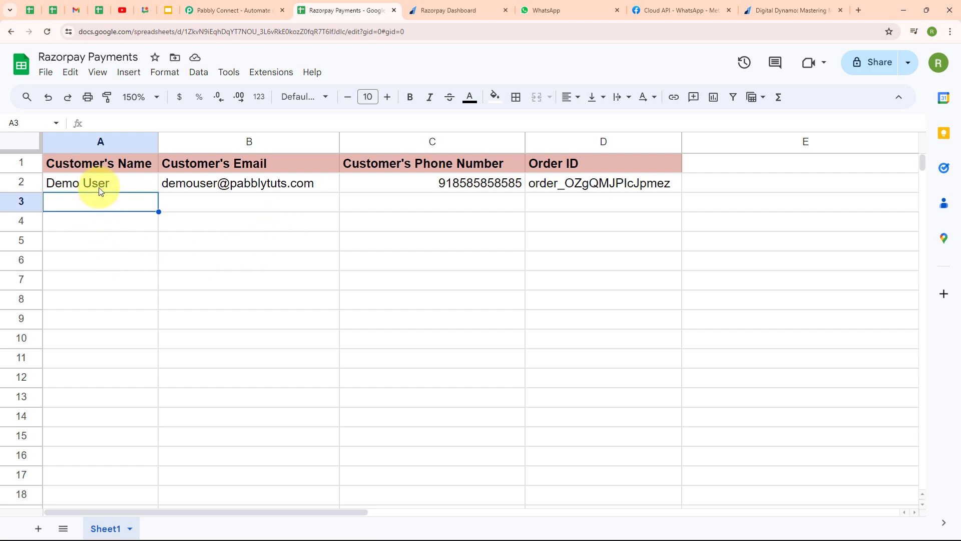
# After checking the sheet's name, email, phone and Order ID columns, return to the Pabbly Connect site
pyautogui.click(234, 7)
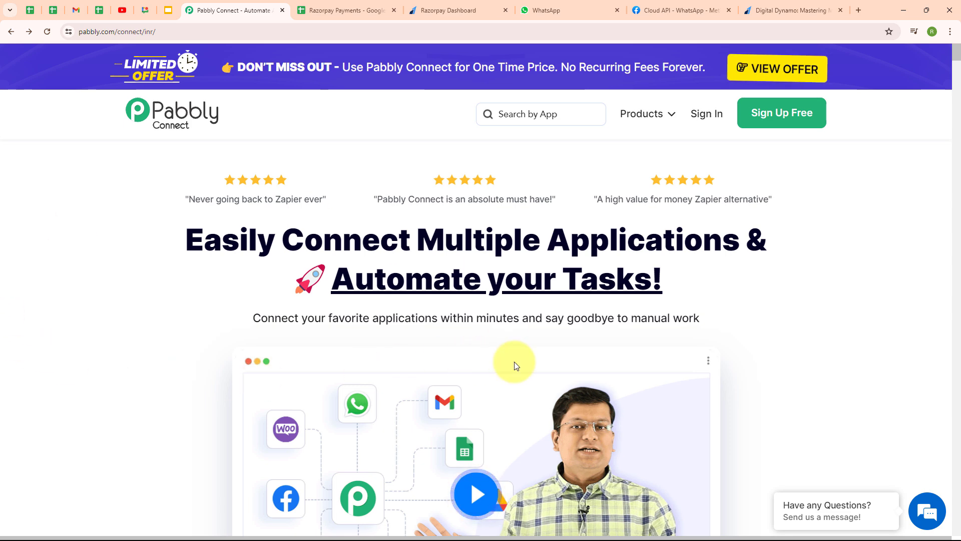
# Go from the Pabbly Connect homepage to the Pabbly sign-in page
pyautogui.click(182, 32)
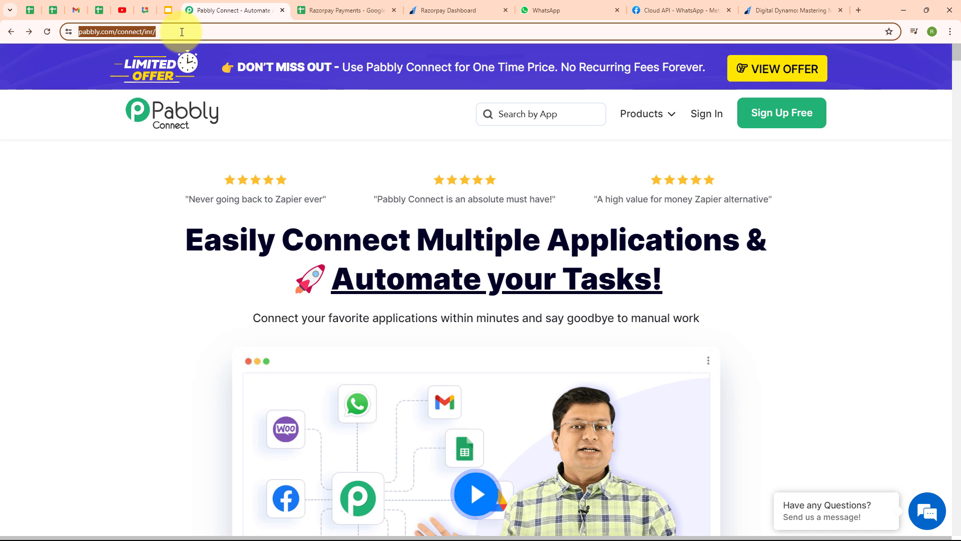
pyautogui.click(162, 218)
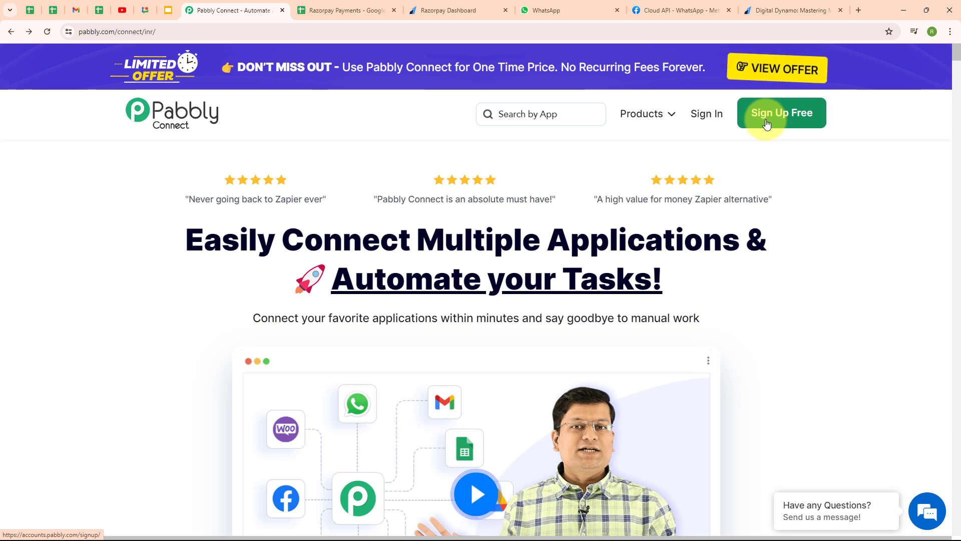
pyautogui.click(699, 118)
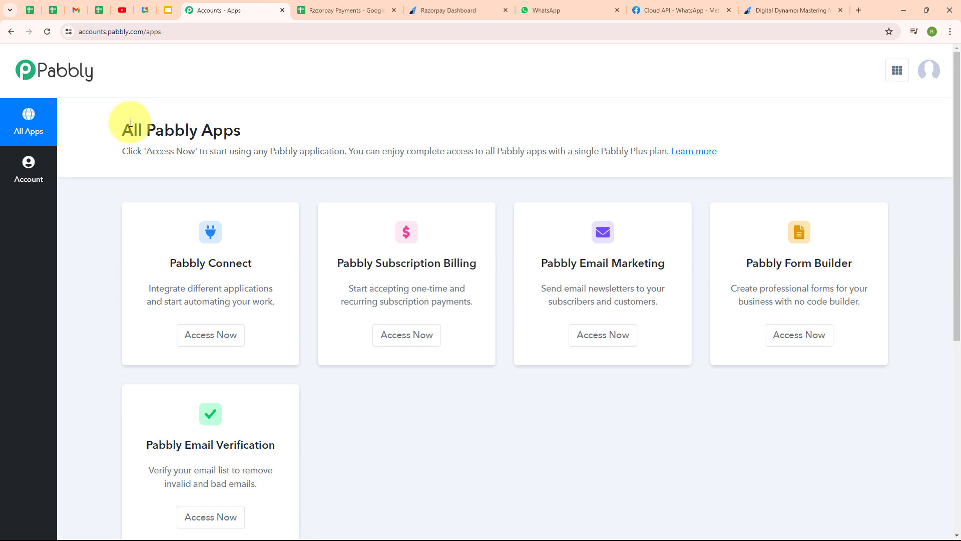
# Launch Pabbly Connect from the All Pabbly Apps page to reach its dashboard
pyautogui.moveTo(124, 129); pyautogui.dragTo(284, 144)
pyautogui.click(287, 129)
pyautogui.click(234, 335)
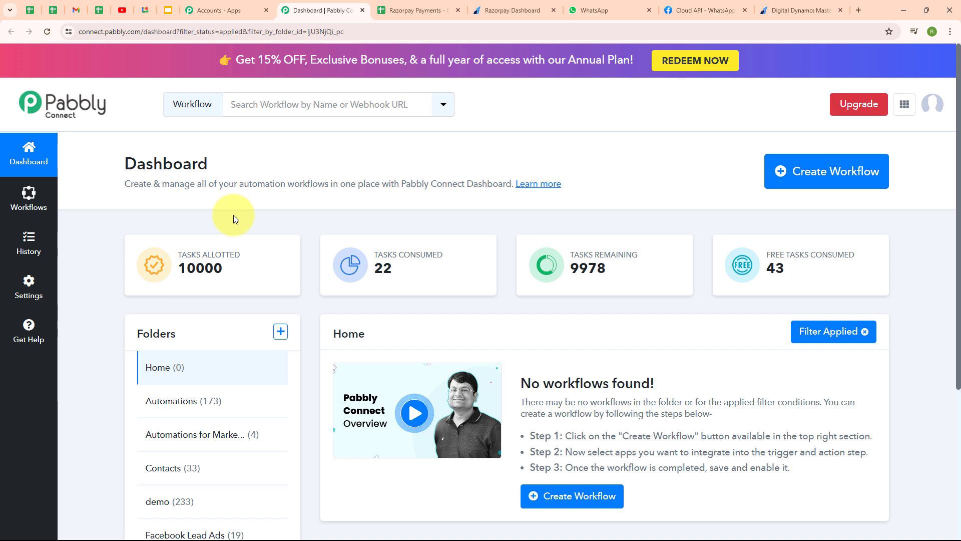
# Name a new workflow 'Add Razorpay Payment Details to Google Sheets & Send WhatsApp Message' in the Automations folder
pyautogui.click(841, 188)
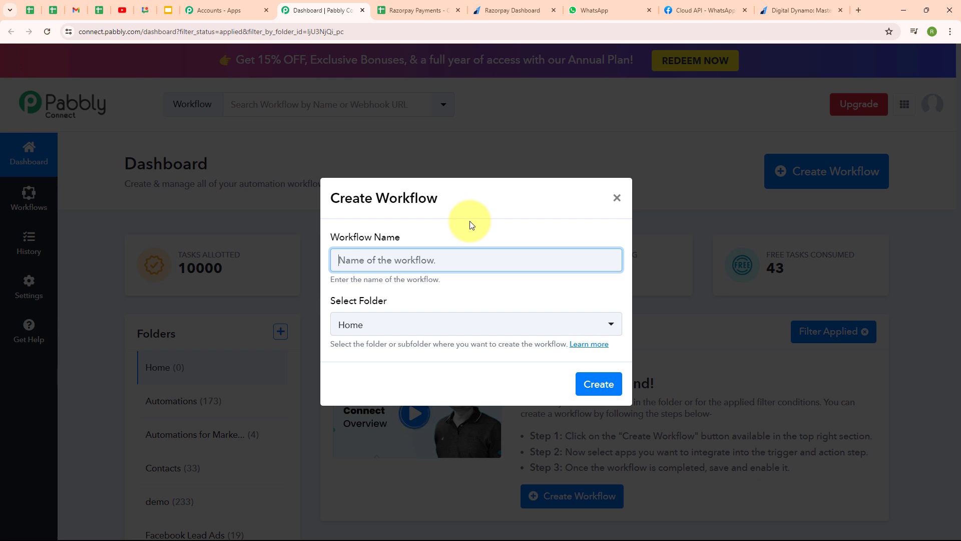
pyautogui.write('Add Razorpay Payment Details to Google Sheets & Send WhatsApp Message')
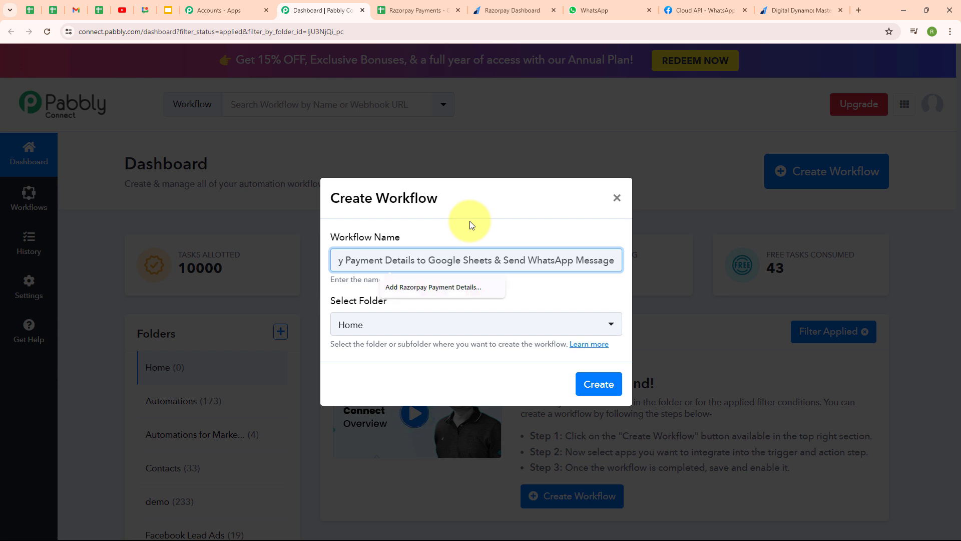
pyautogui.click(556, 292)
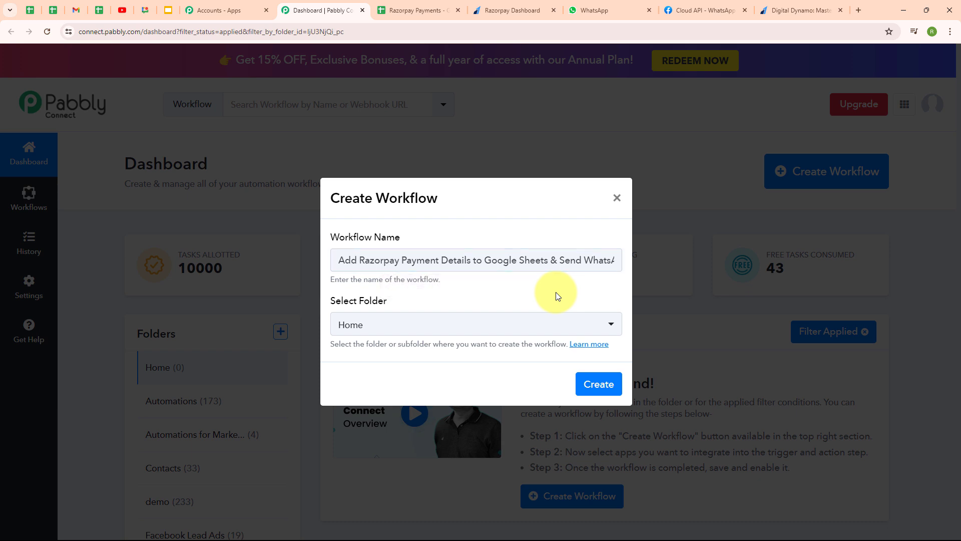
pyautogui.click(406, 323)
pyautogui.click(411, 147)
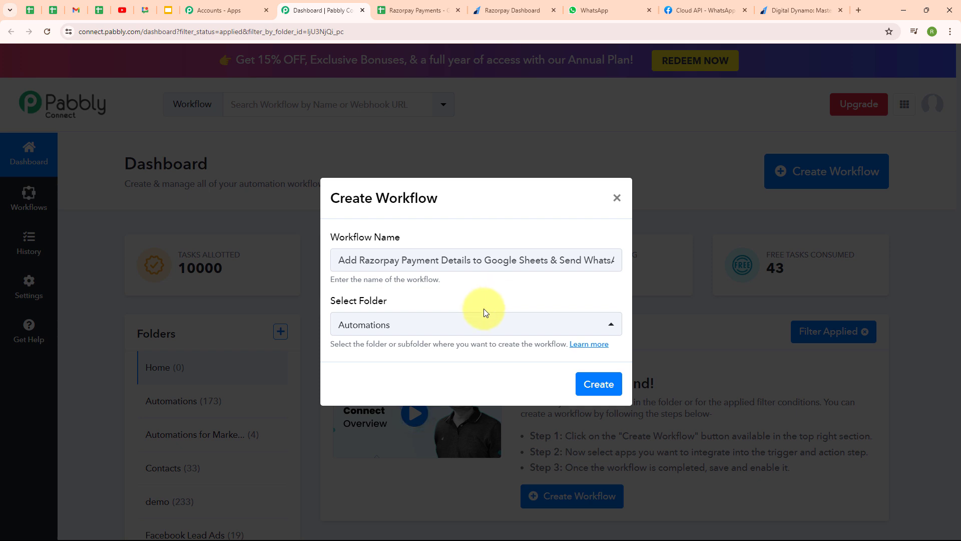
# Read the workflow-folders help article, then create the workflow
pyautogui.click(589, 345)
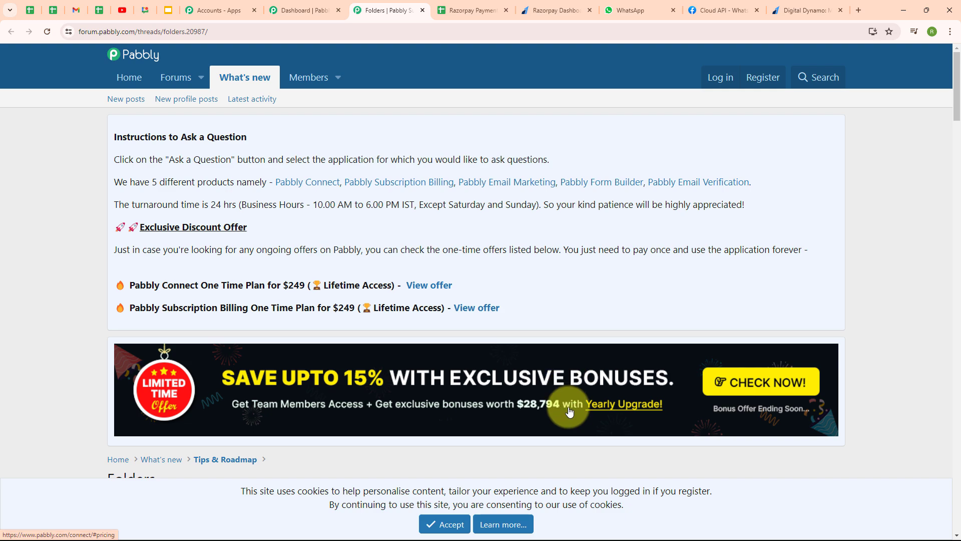
pyautogui.scroll(-5, 569, 408)
pyautogui.scroll(-3, 569, 412)
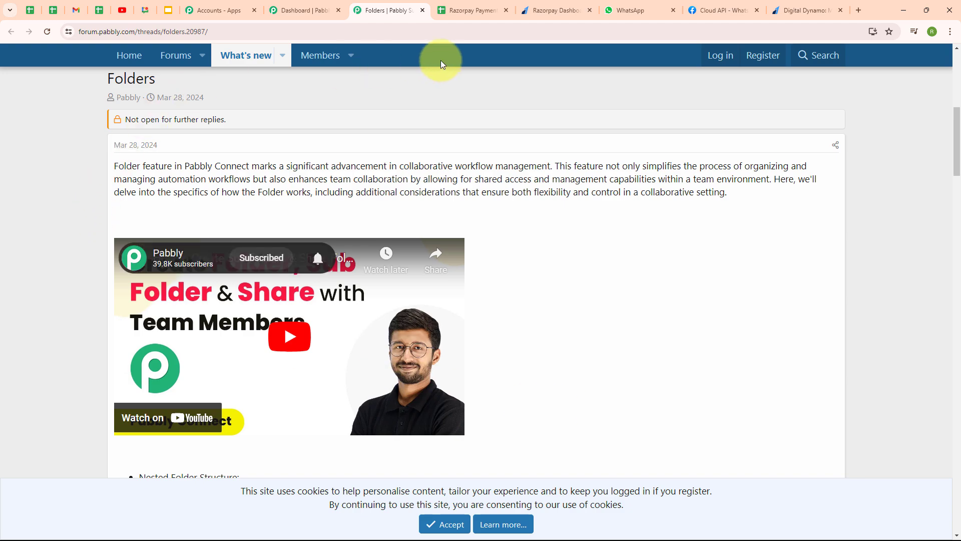
pyautogui.click(422, 10)
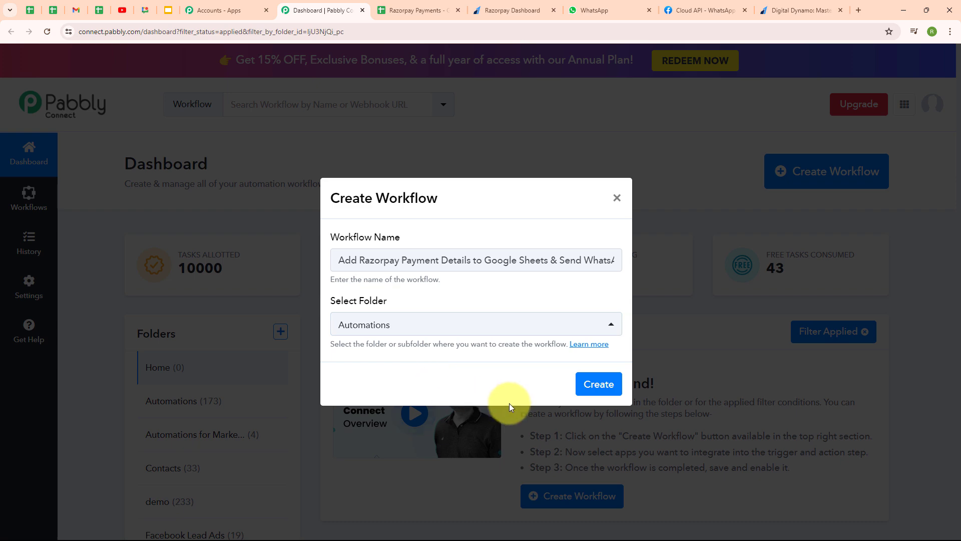
pyautogui.click(616, 391)
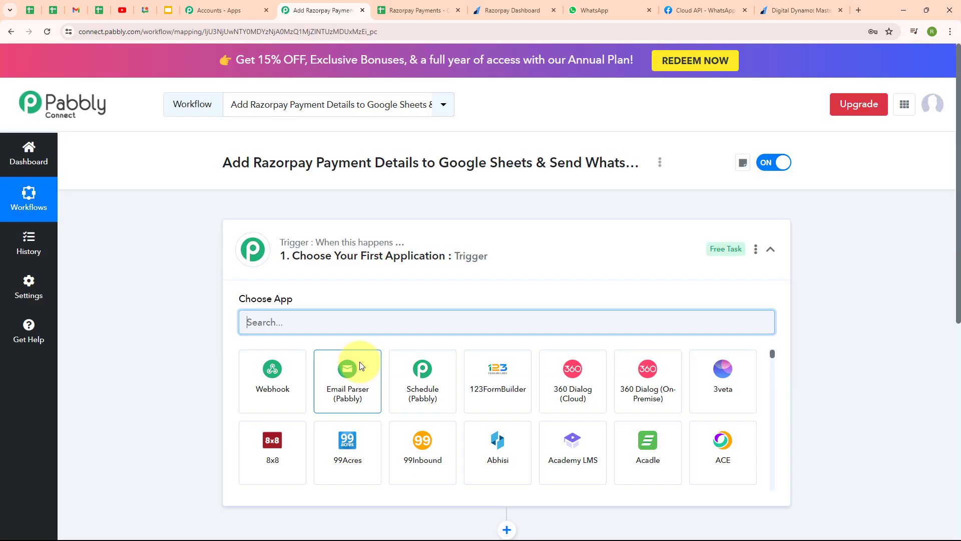
# Set Razorpay as the trigger app by searching 'razo' in the trigger's Choose App field
pyautogui.click(771, 251)
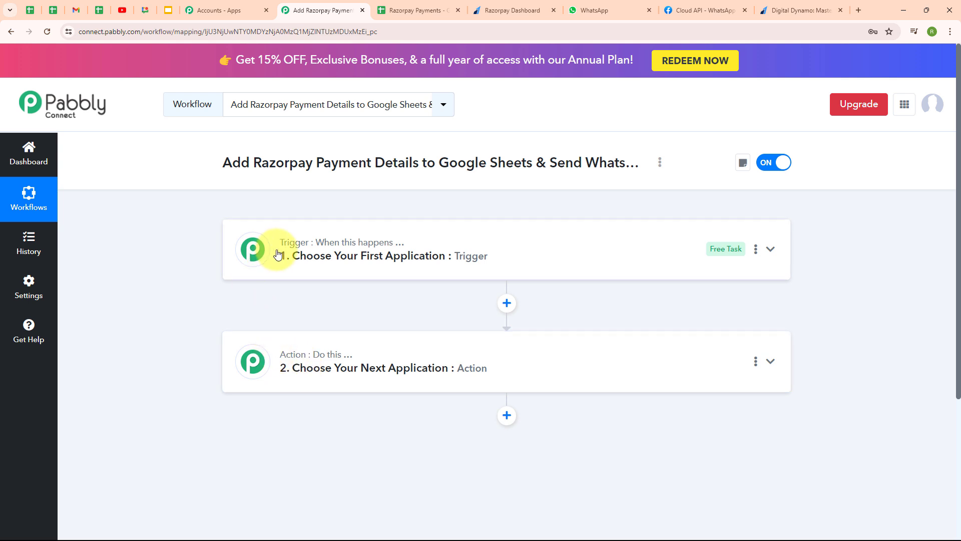
pyautogui.moveTo(308, 355)
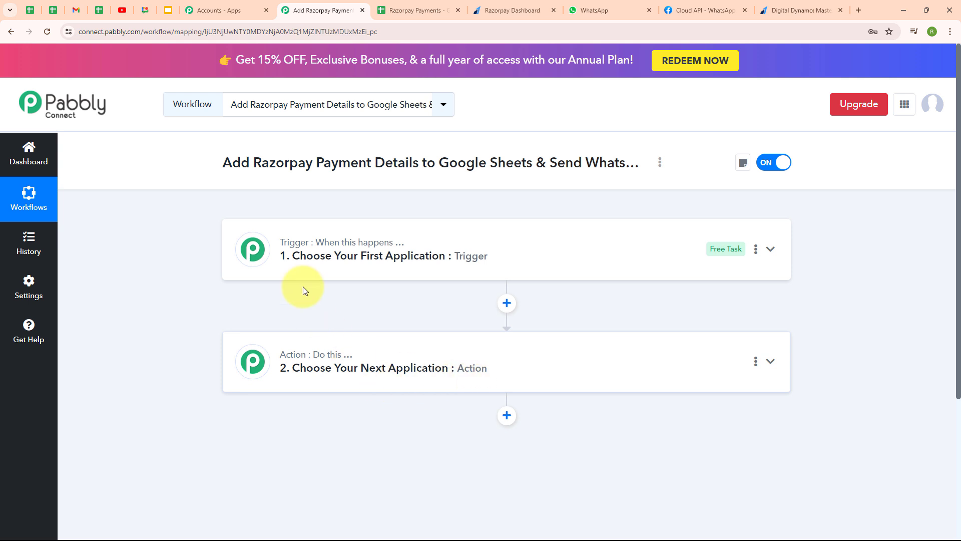
pyautogui.click(771, 249)
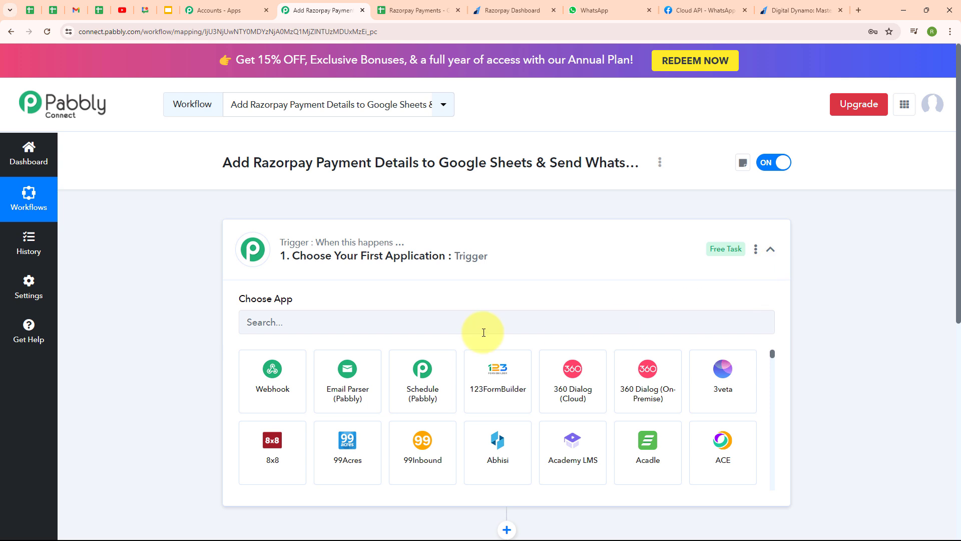
pyautogui.click(310, 328)
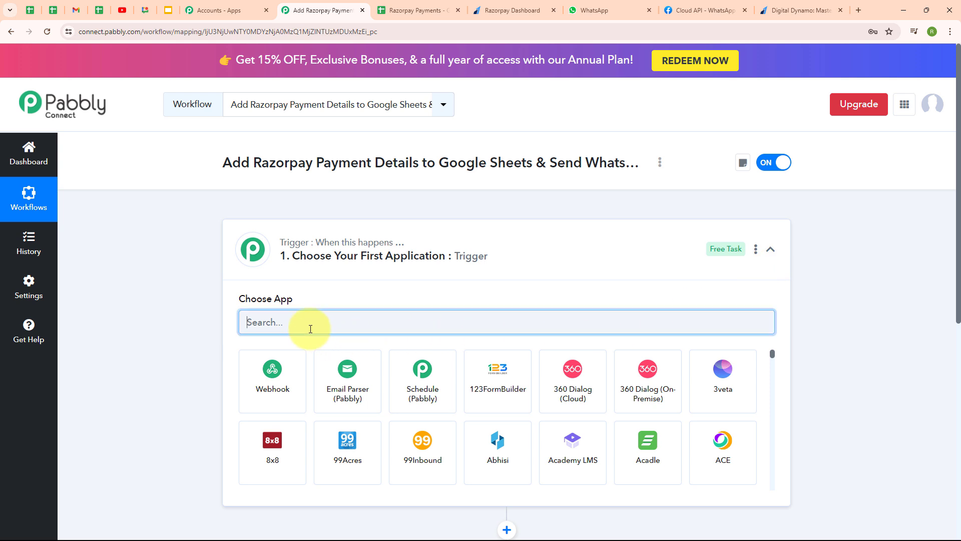
pyautogui.write('razo')
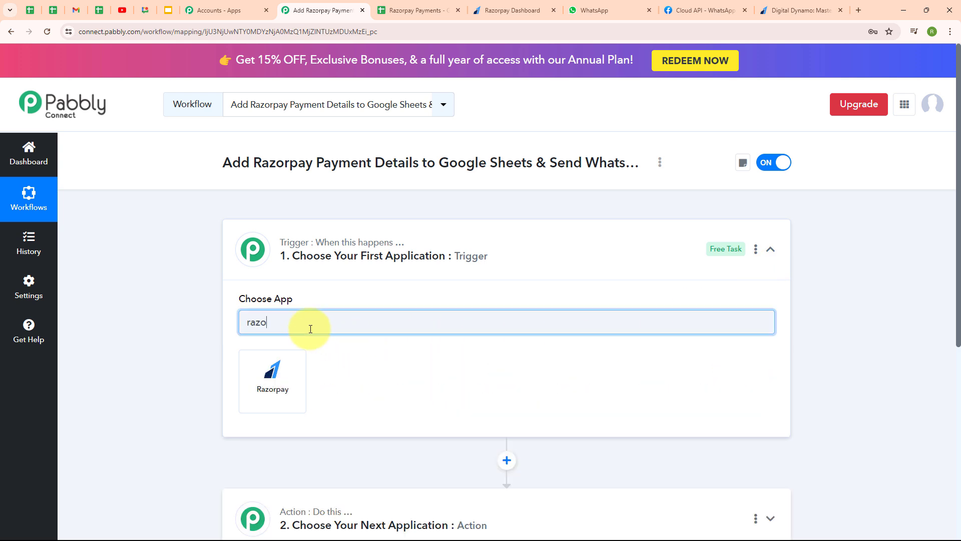
pyautogui.click(288, 384)
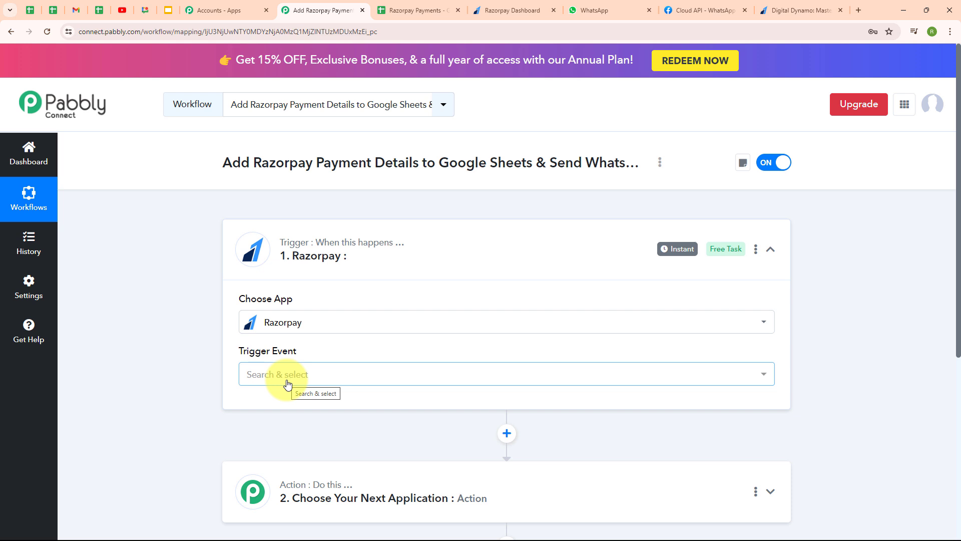
pyautogui.click(257, 383)
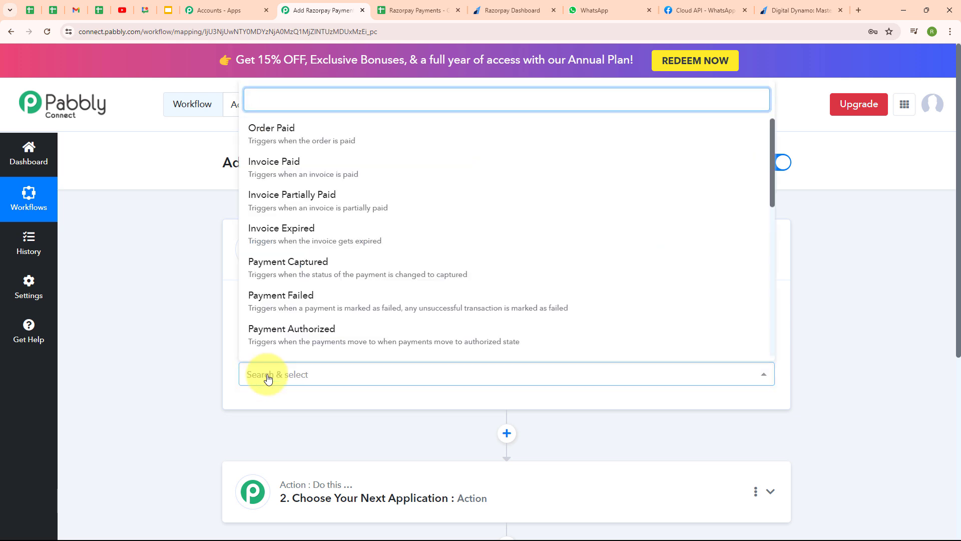
# Choose Payment Captured as the Razorpay trigger event and review the generated webhook setup instructions
pyautogui.click(335, 267)
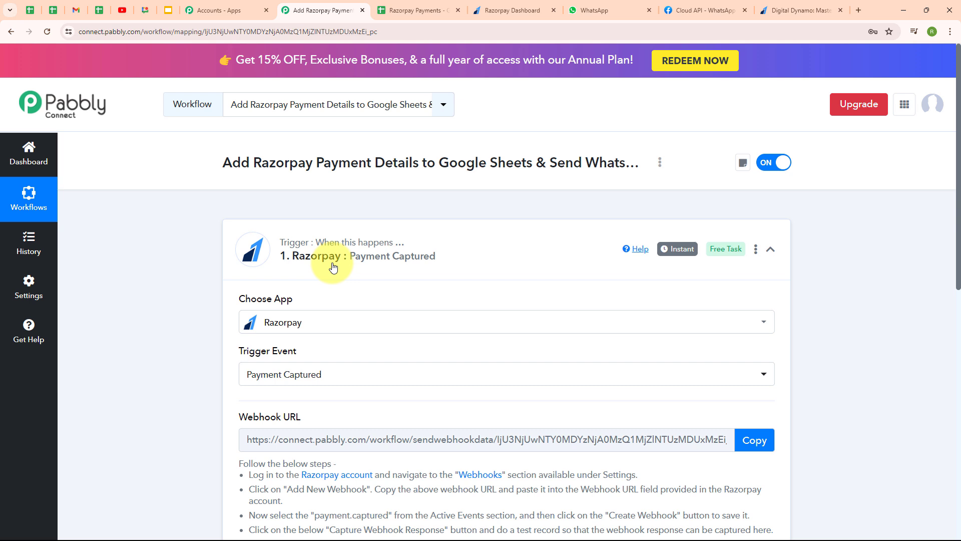
pyautogui.scroll(-1, 779, 415)
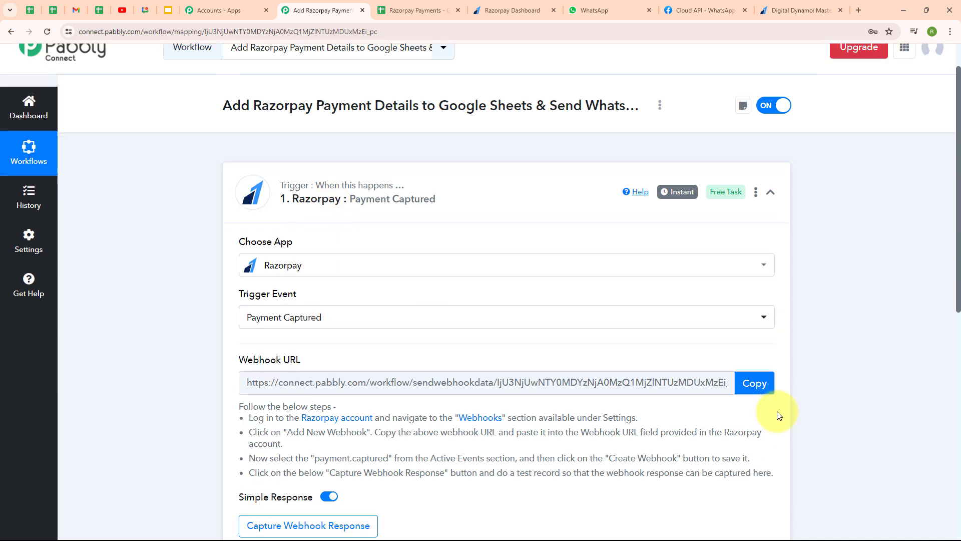
pyautogui.scroll(-2, 779, 415)
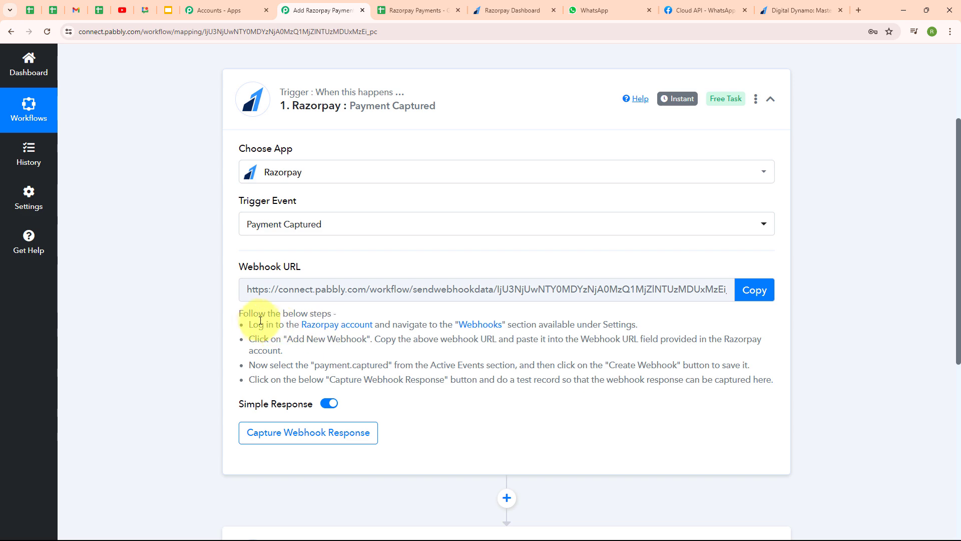
pyautogui.moveTo(242, 322); pyautogui.dragTo(609, 408)
pyautogui.click(573, 399)
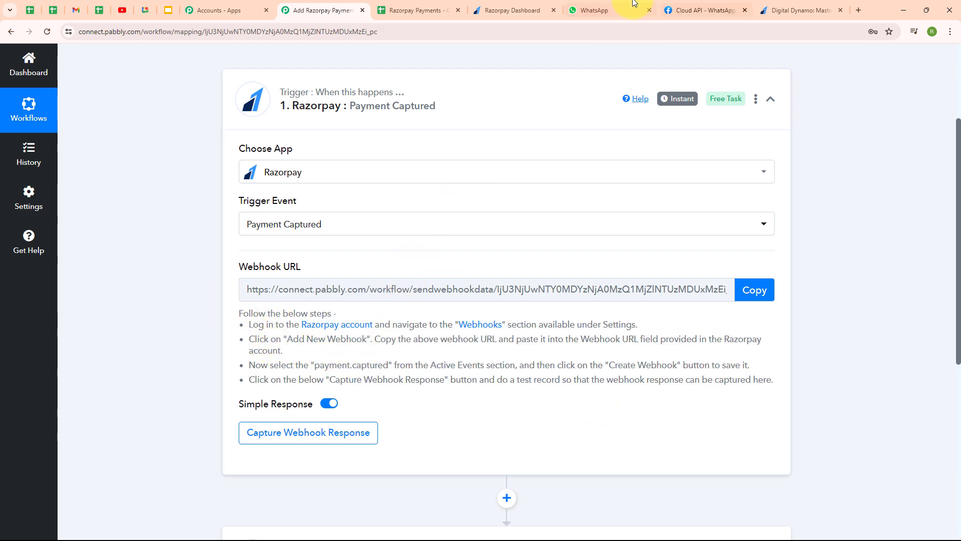
pyautogui.click(516, 10)
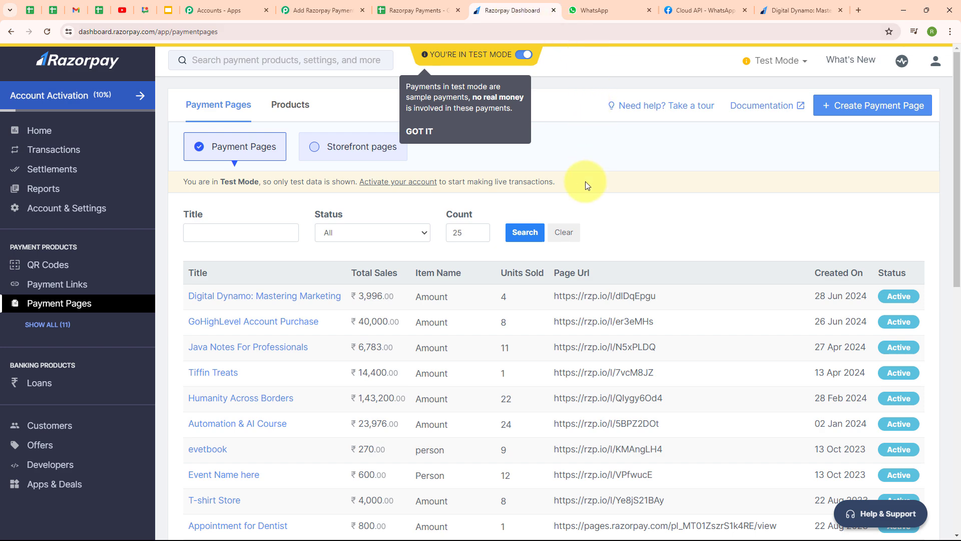
# In Razorpay's Account & Settings, open Webhooks and start adding a new webhook
pyautogui.click(97, 215)
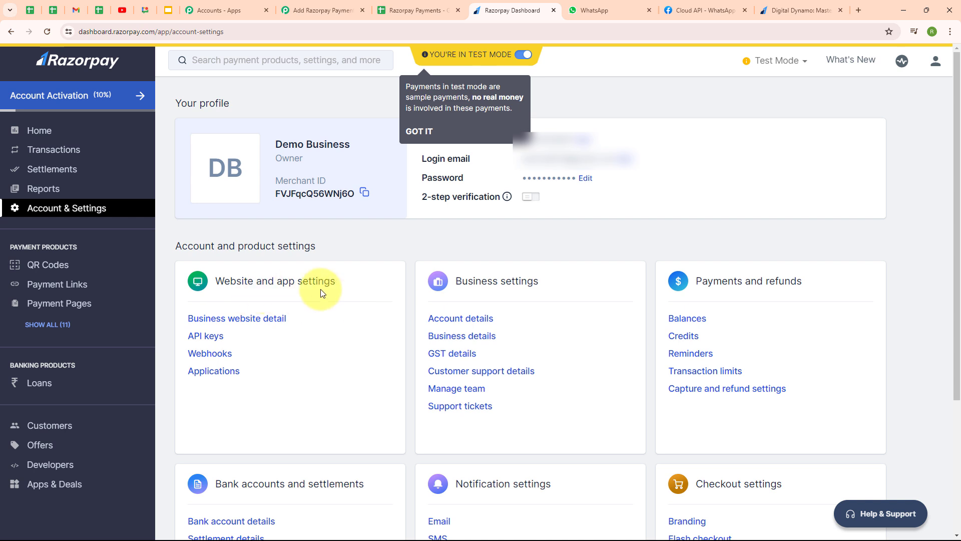
pyautogui.click(210, 354)
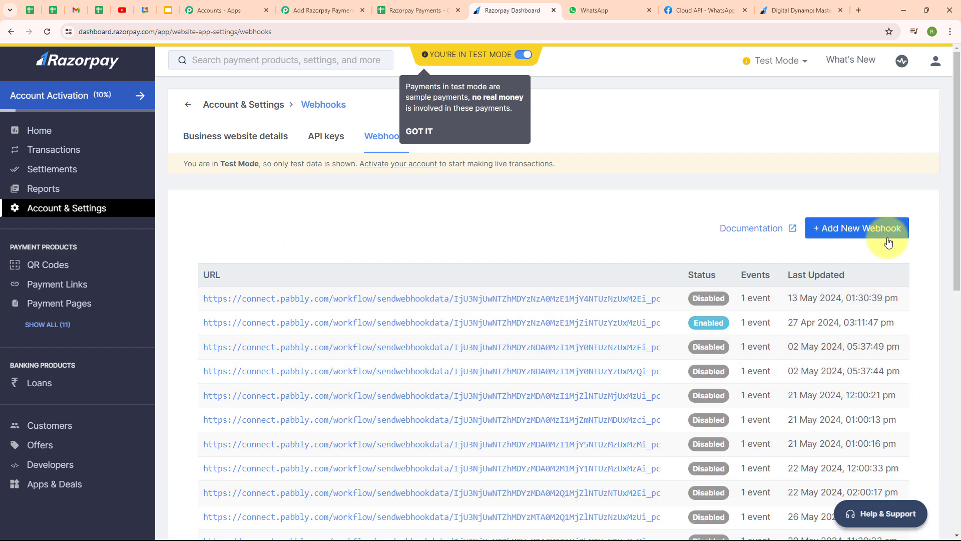
pyautogui.click(858, 239)
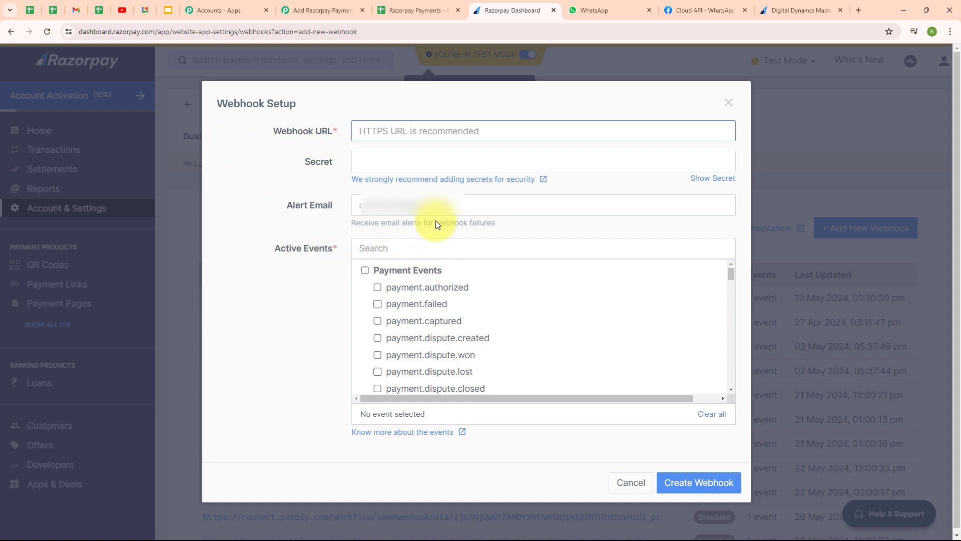
# Paste the Pabbly workflow's webhook URL, subscribe to payment.captured, and create the webhook
pyautogui.click(356, 6)
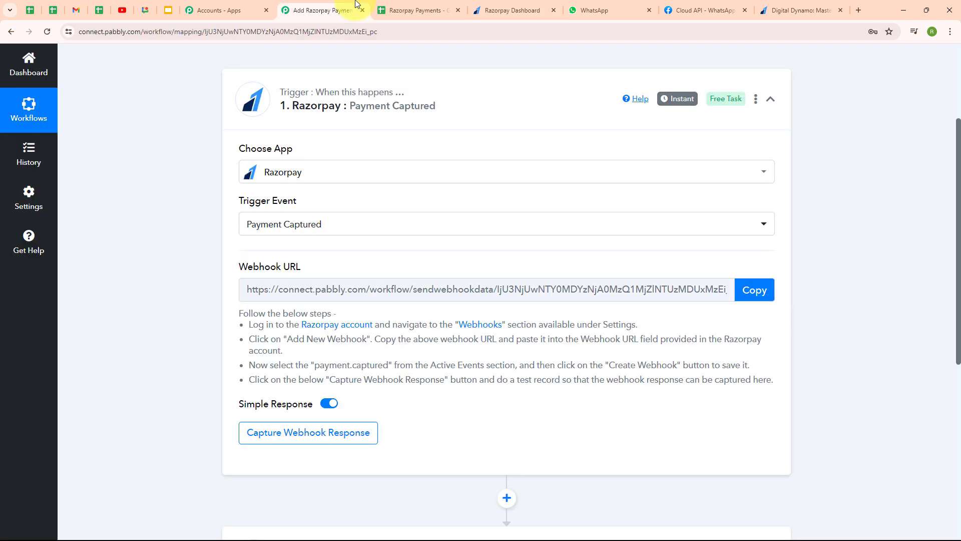
pyautogui.click(769, 301)
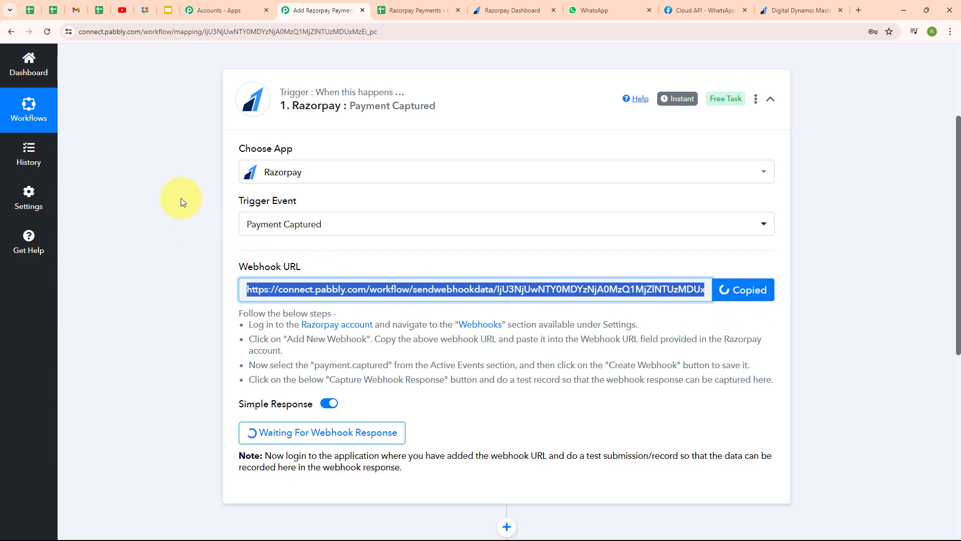
pyautogui.click(509, 10)
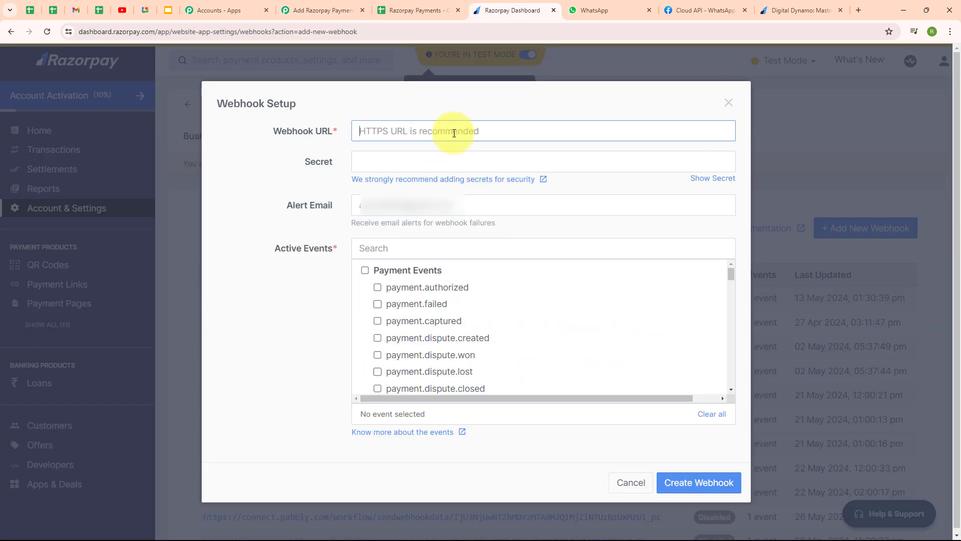
pyautogui.hotkey('ctrl', 'v')
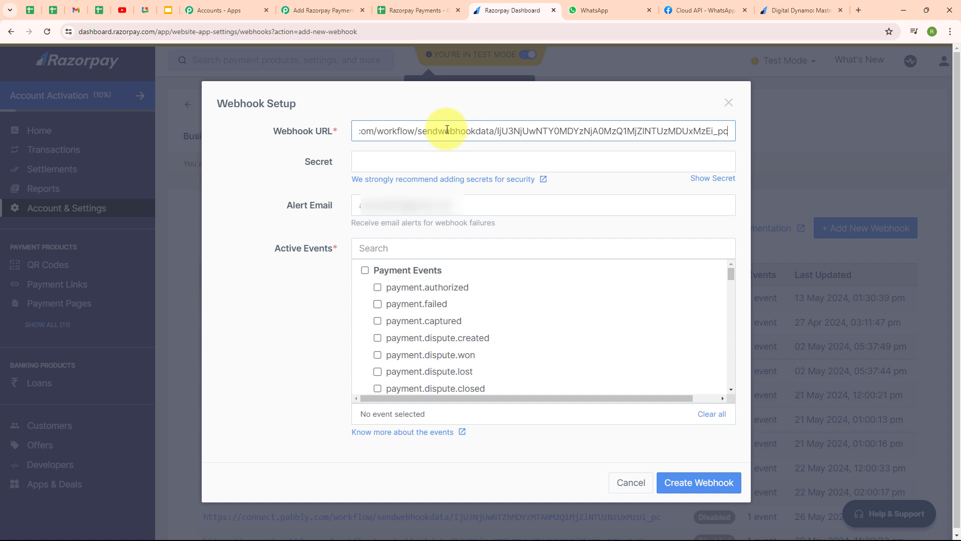
pyautogui.click(257, 175)
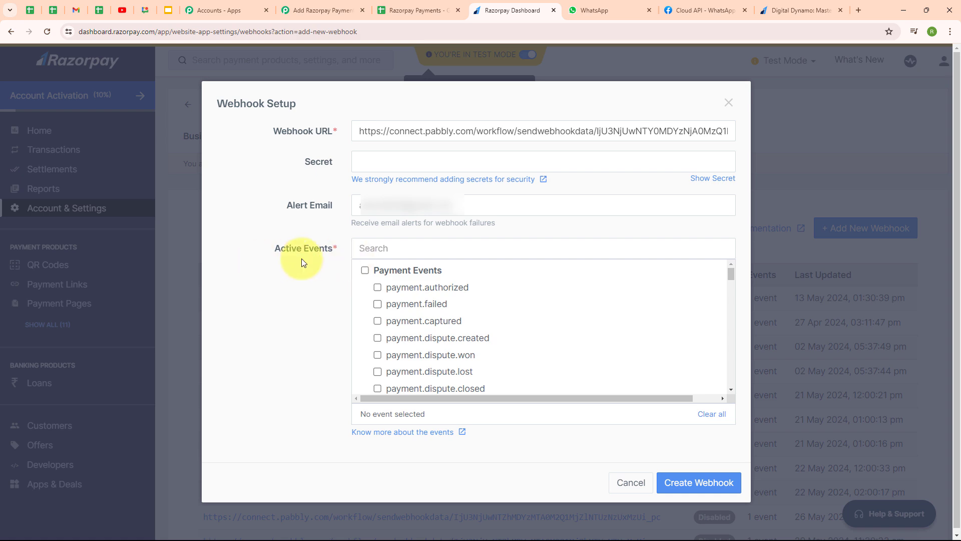
pyautogui.click(379, 321)
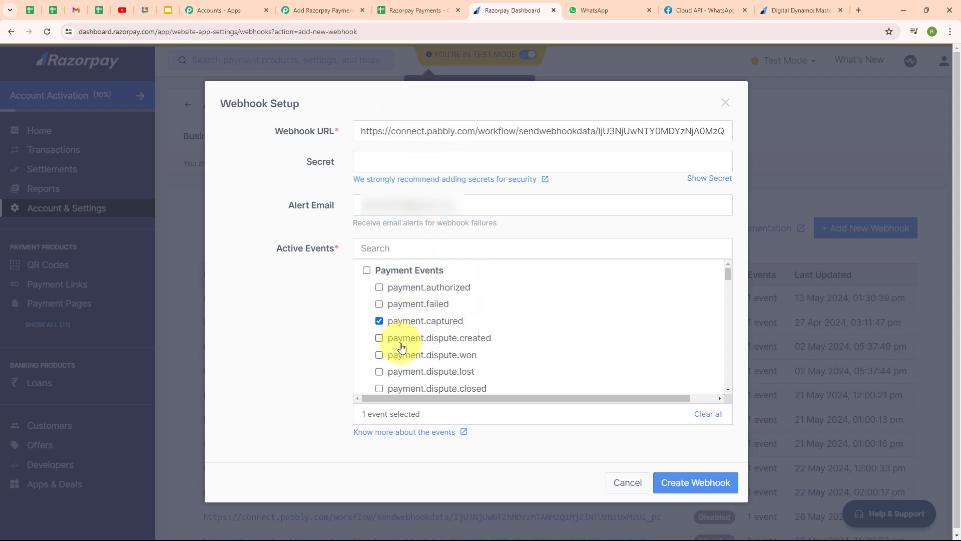
pyautogui.click(694, 492)
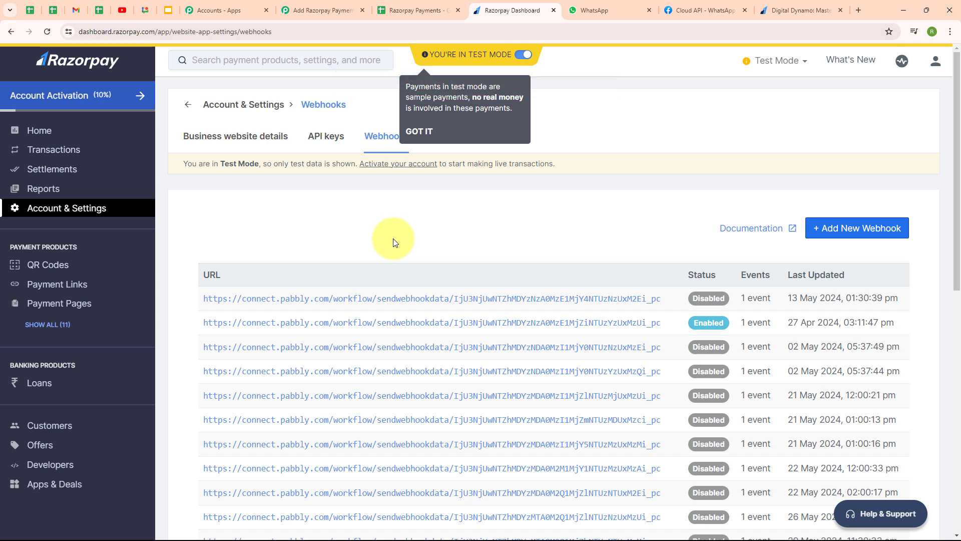
# Confirm Pabbly is waiting for the webhook response, then open the Digital Dynamo payment page
pyautogui.click(320, 10)
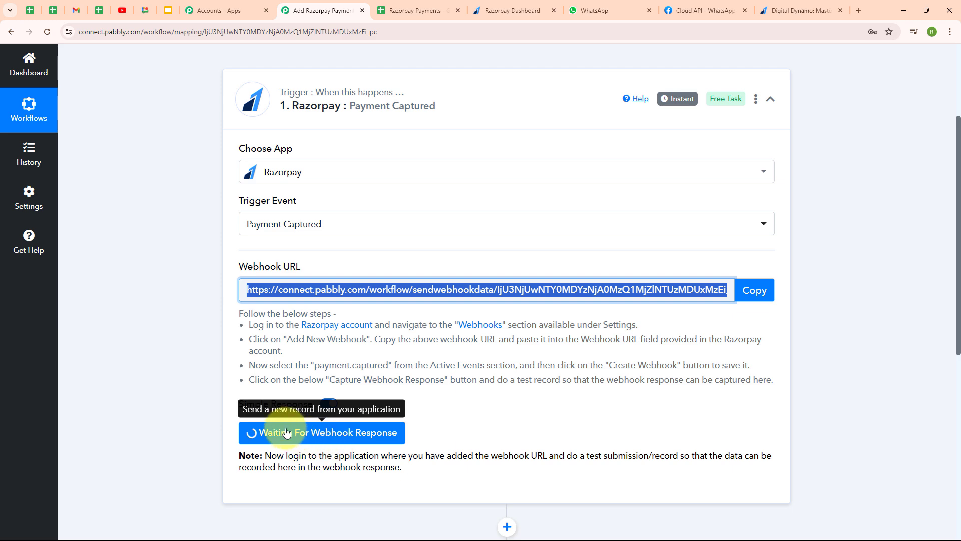
pyautogui.click(801, 10)
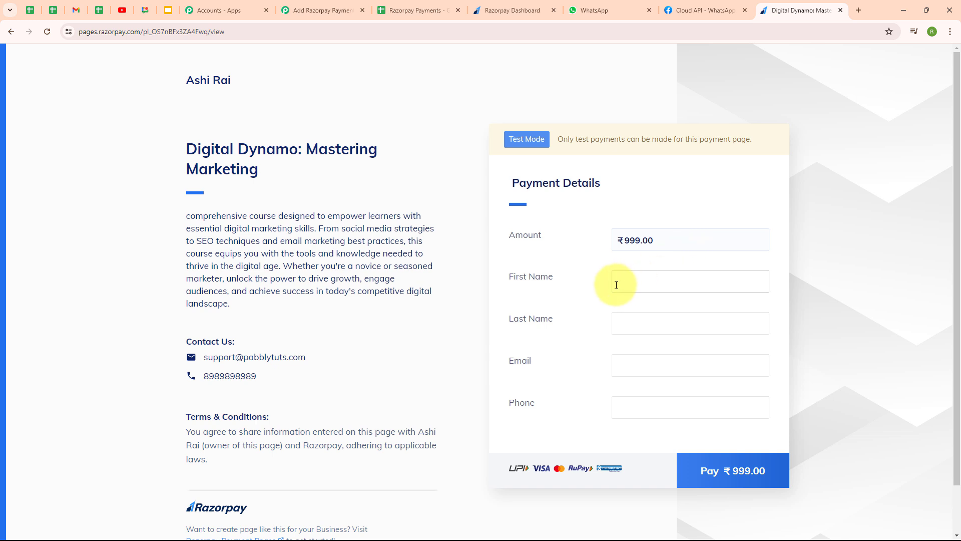
# Enter the test buyer's first name, last name, e-mail and phone, then proceed to pay ₹999.00
pyautogui.click(648, 283)
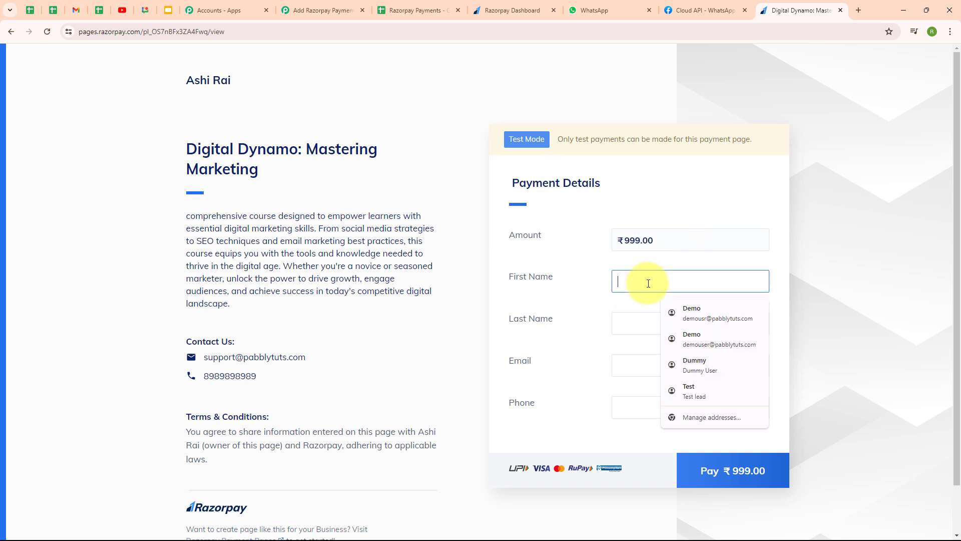
pyautogui.write('Dummy')
pyautogui.click(629, 324)
pyautogui.write('U')
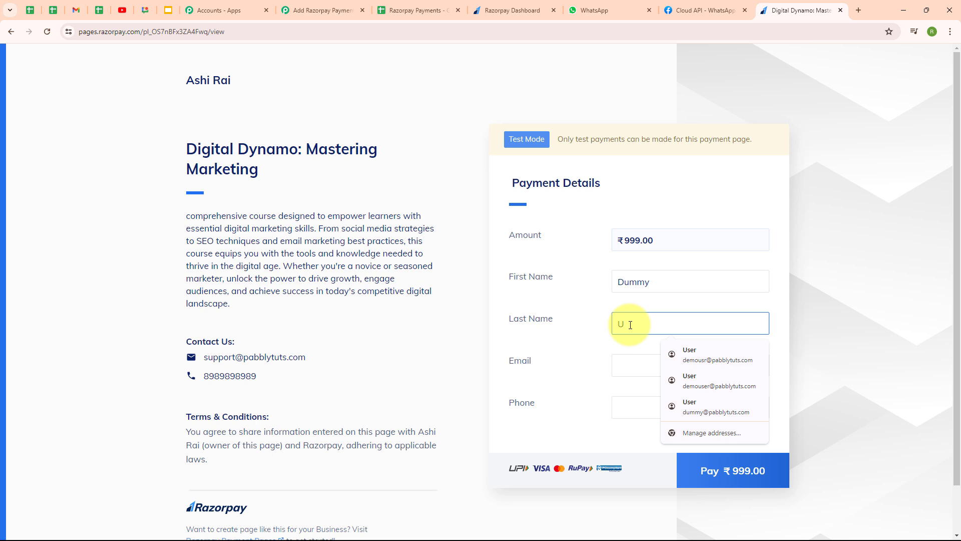
pyautogui.write('ser')
pyautogui.click(620, 371)
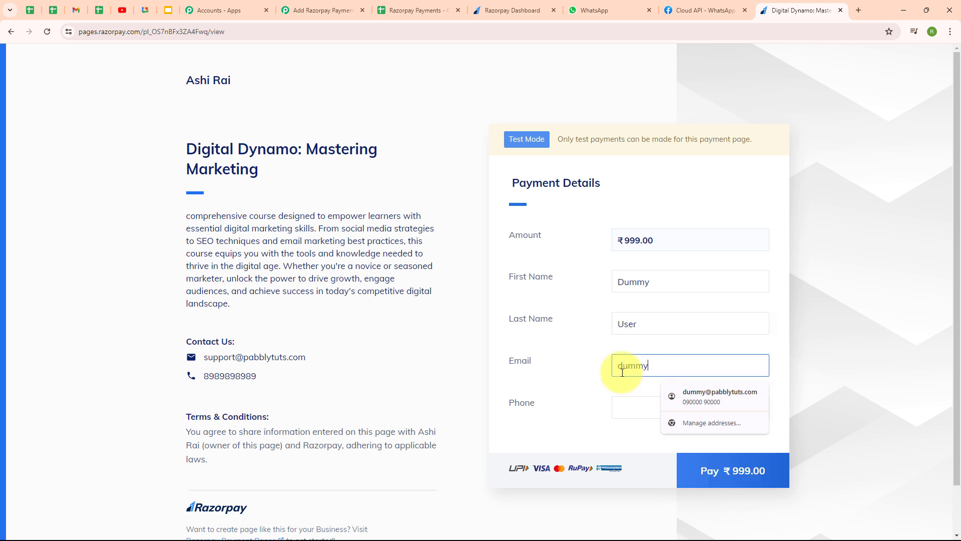
pyautogui.click(634, 412)
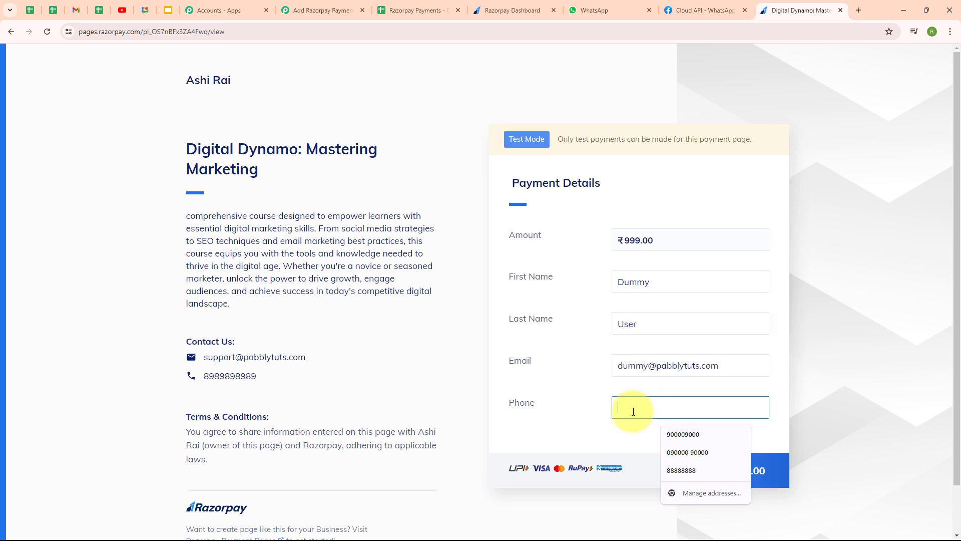
pyautogui.write('+919999999999')
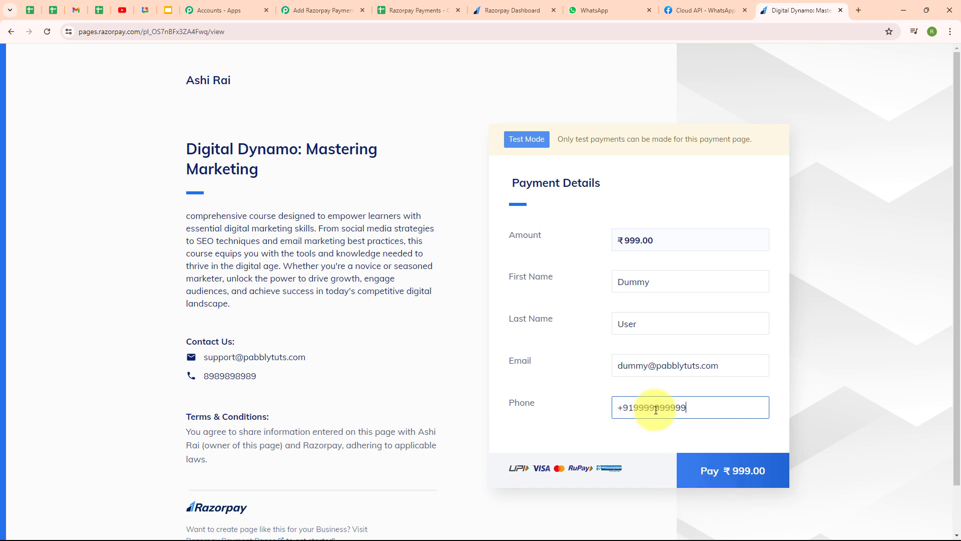
pyautogui.click(727, 471)
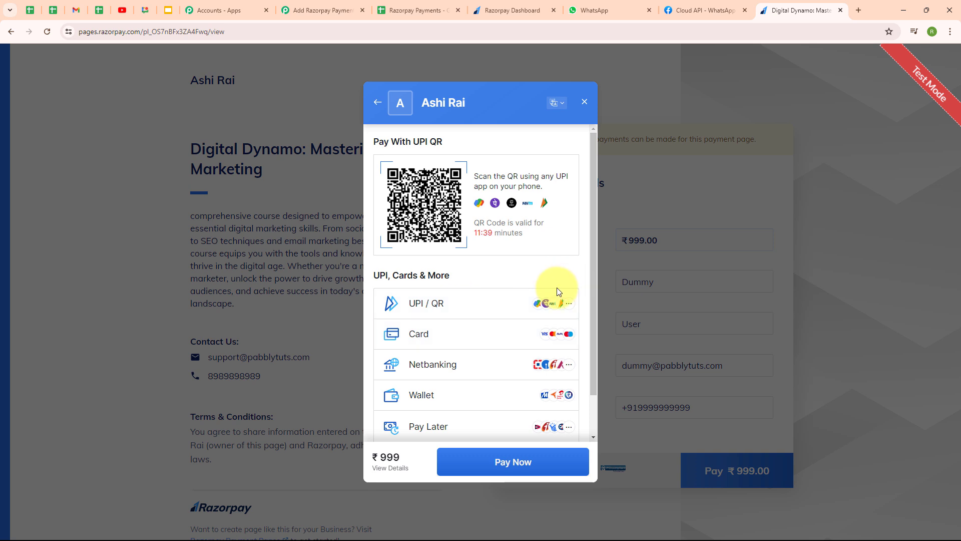
# Pay the ₹999 test amount by UPI using the test ID success@razorpay
pyautogui.click(477, 301)
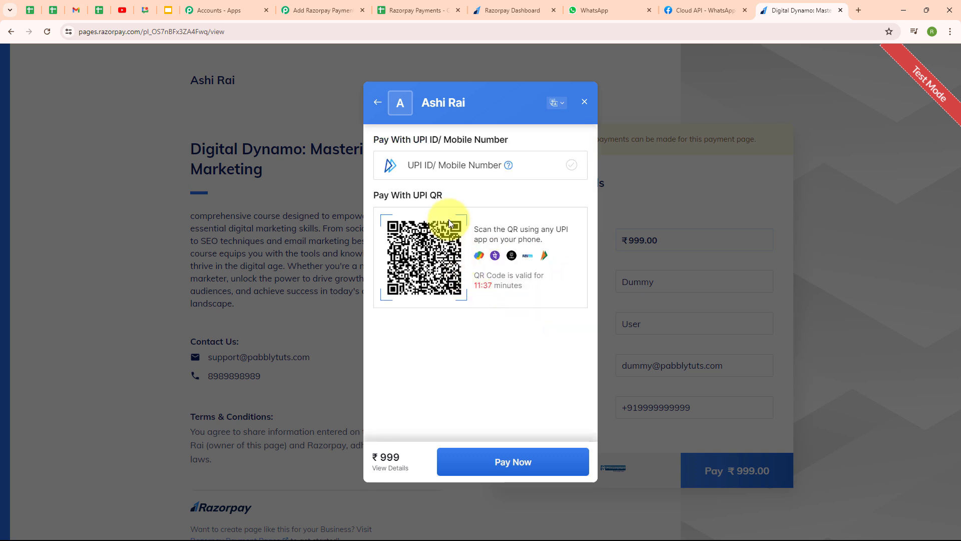
pyautogui.click(475, 164)
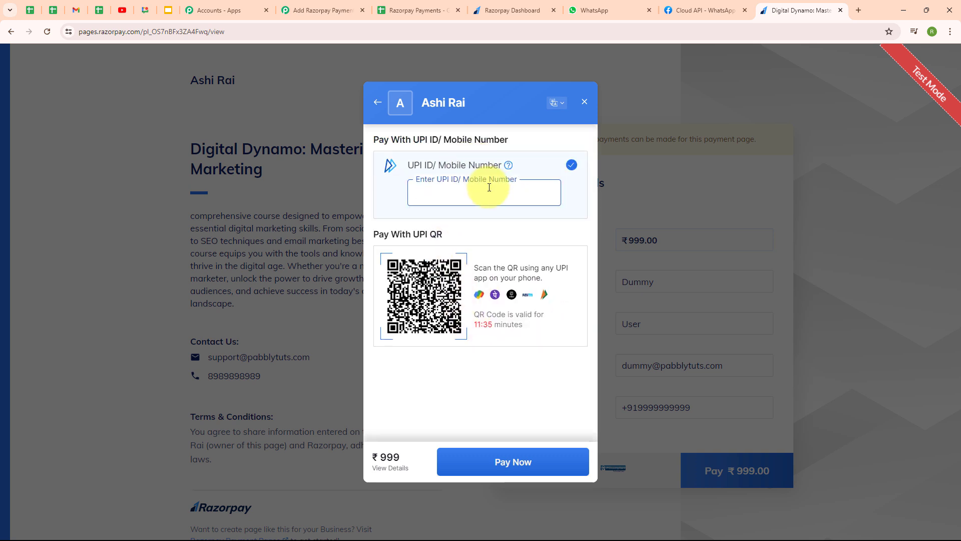
pyautogui.write('success@razorpay')
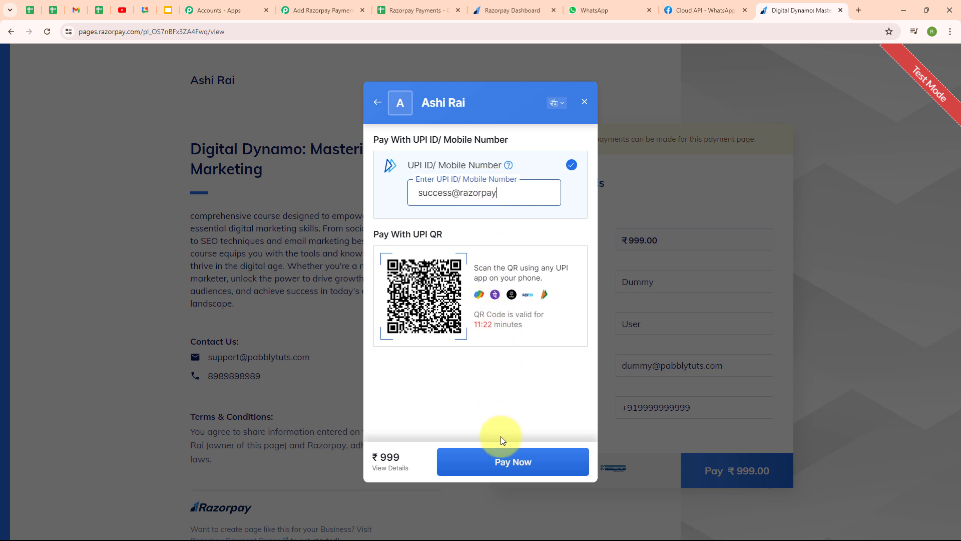
pyautogui.click(501, 461)
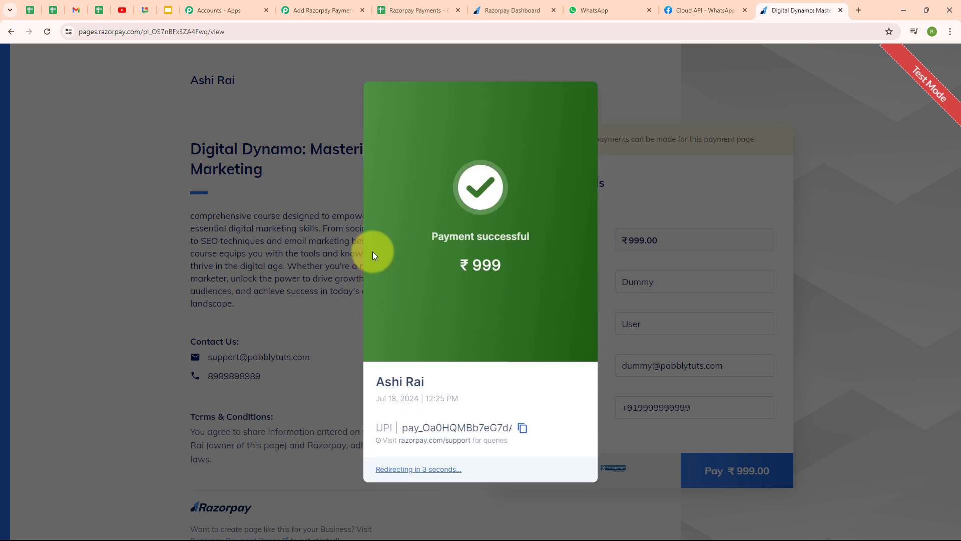
# Review Response A's captured payment fields, including the payment.captured event and amount 99900
pyautogui.click(321, 9)
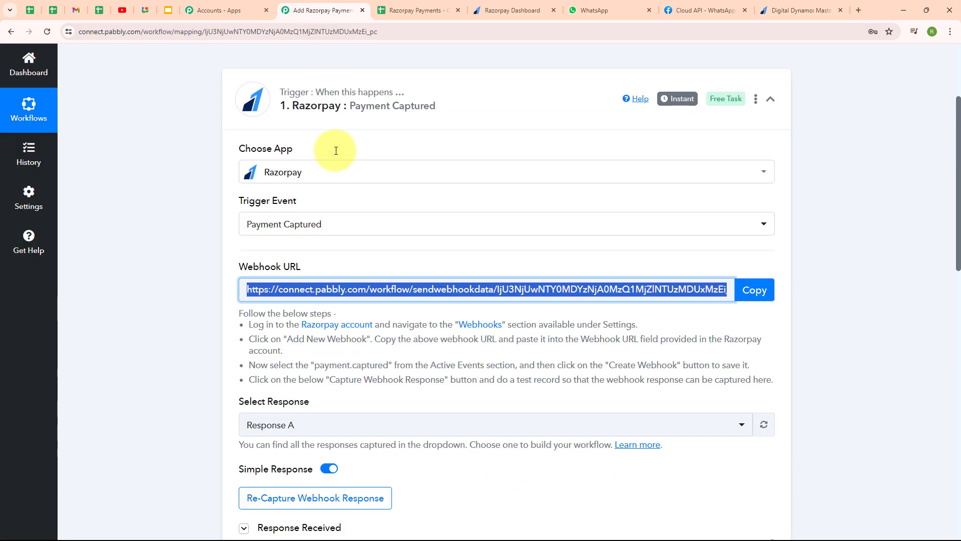
pyautogui.scroll(-6, 686, 385)
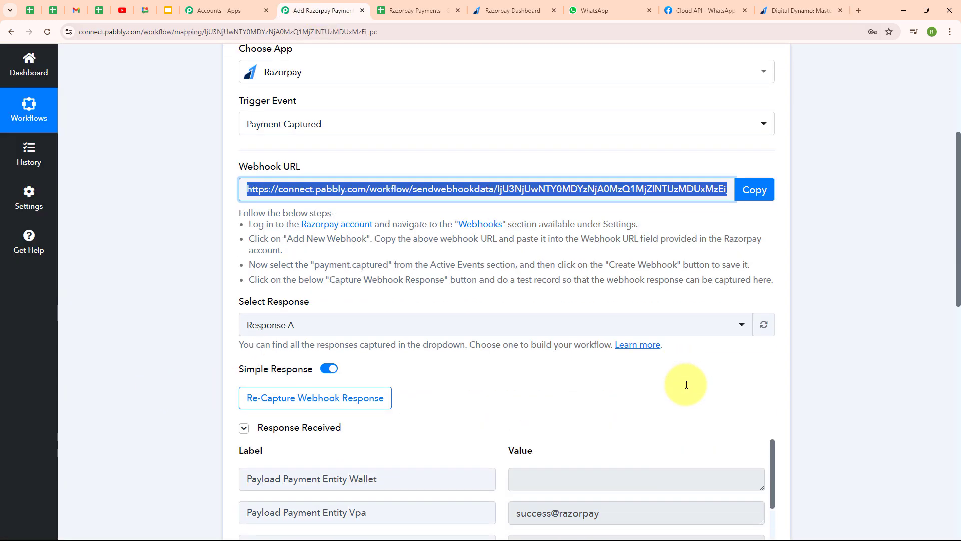
pyautogui.scroll(-4, 686, 383)
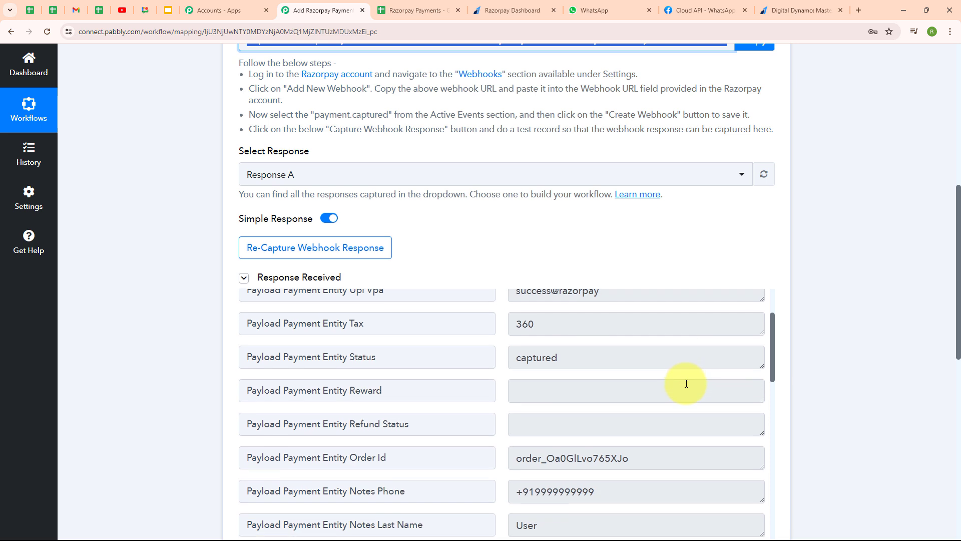
pyautogui.scroll(-2, 687, 383)
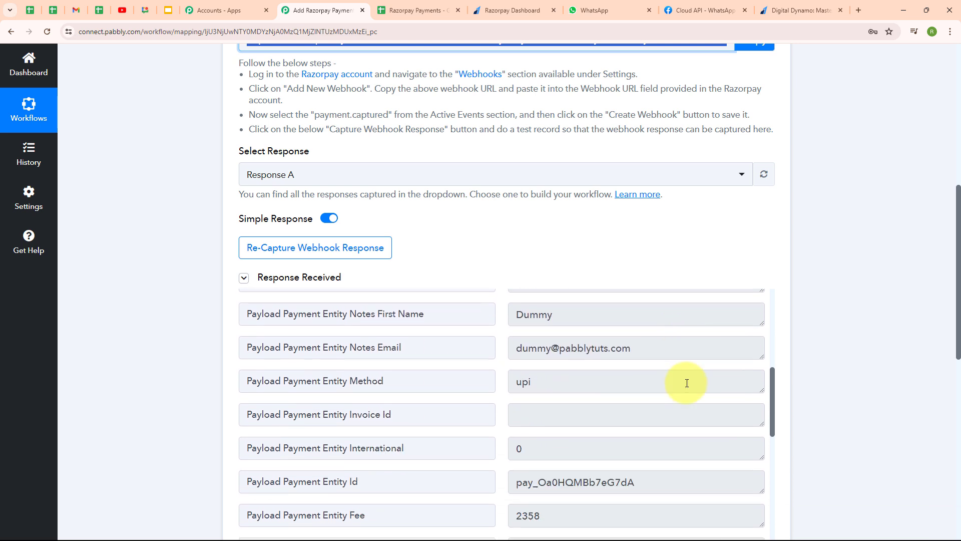
pyautogui.scroll(-2, 687, 383)
pyautogui.scroll(-10, 687, 383)
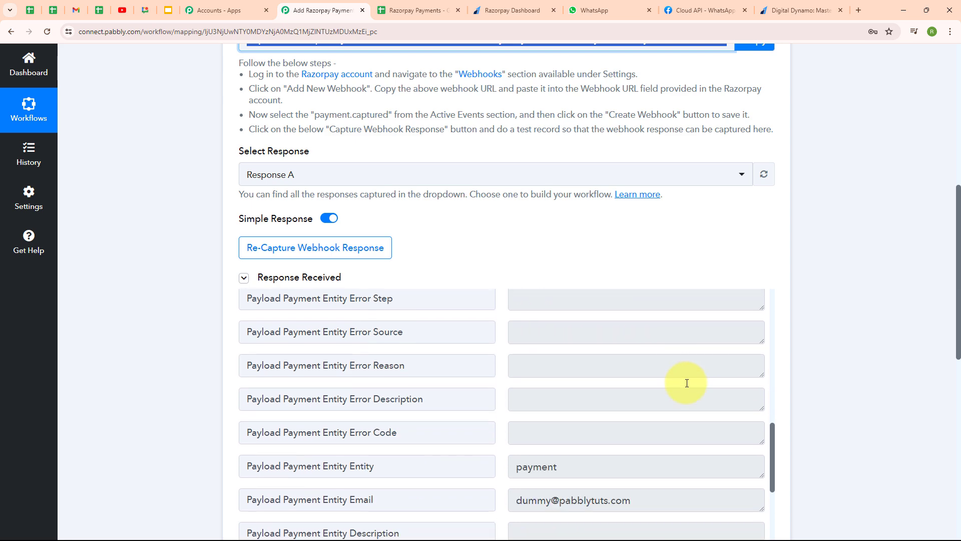
pyautogui.scroll(-6, 751, 383)
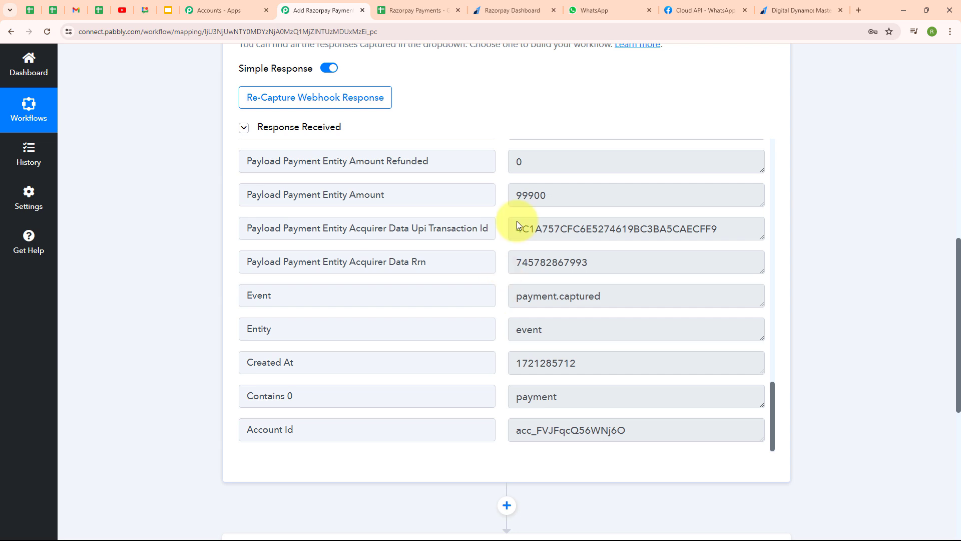
pyautogui.scroll(9, 766, 119)
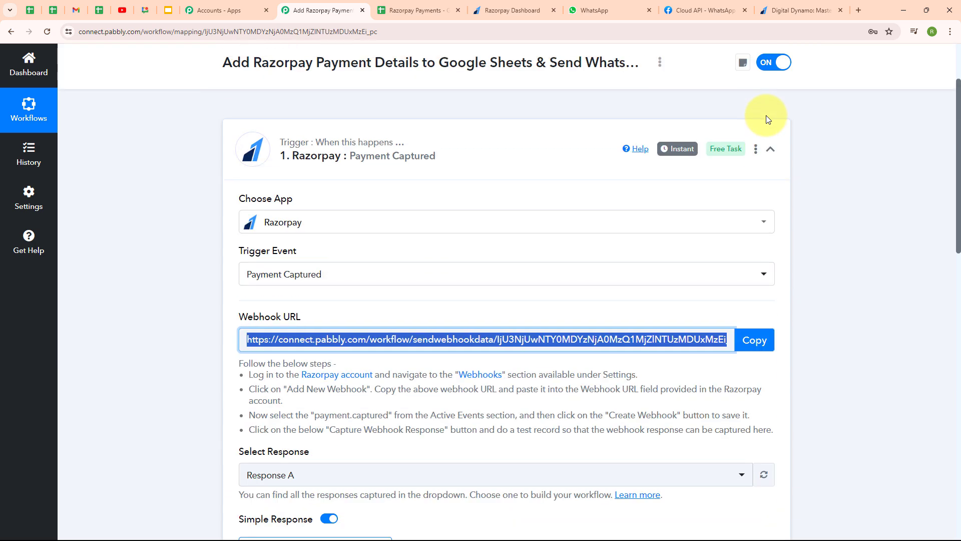
# Make step 2 a Google Sheets action with the Add New Row event
pyautogui.click(771, 150)
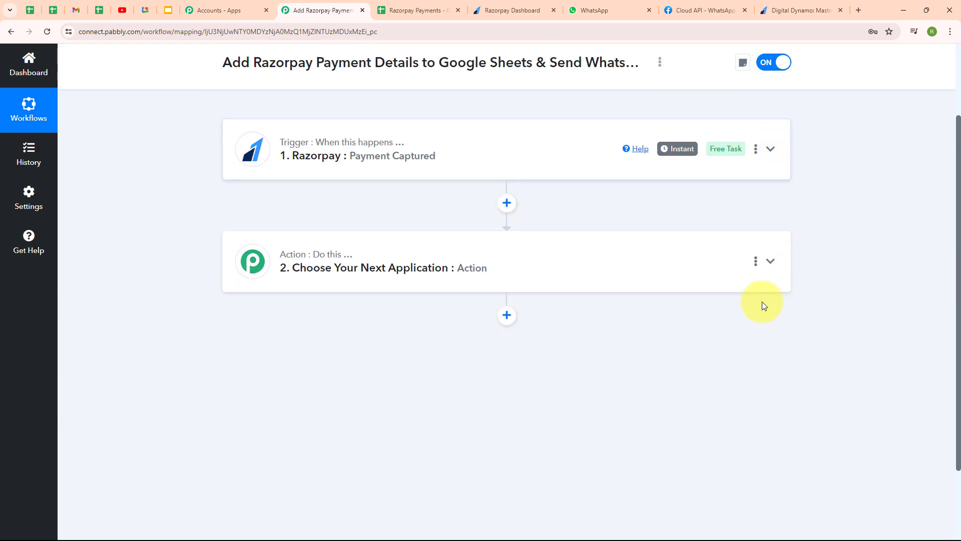
pyautogui.click(422, 262)
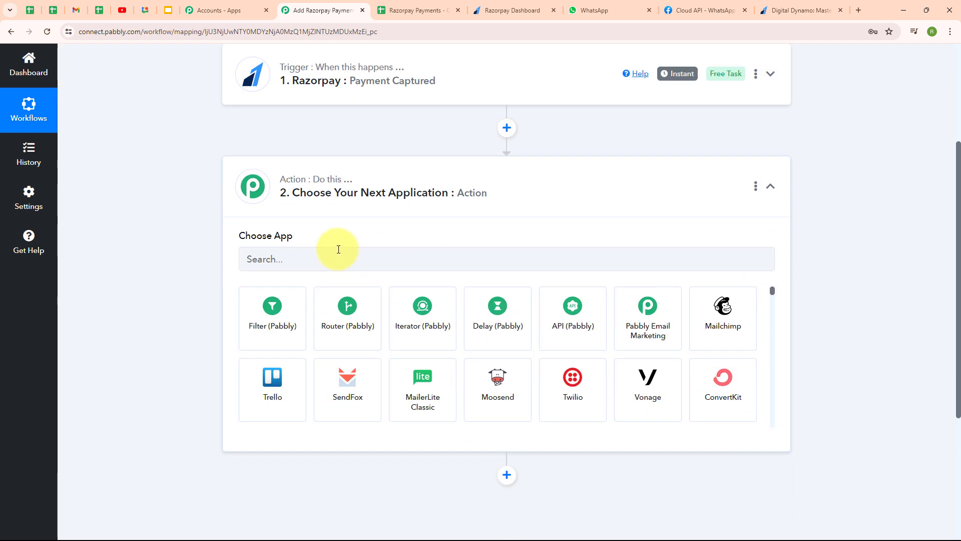
pyautogui.click(286, 259)
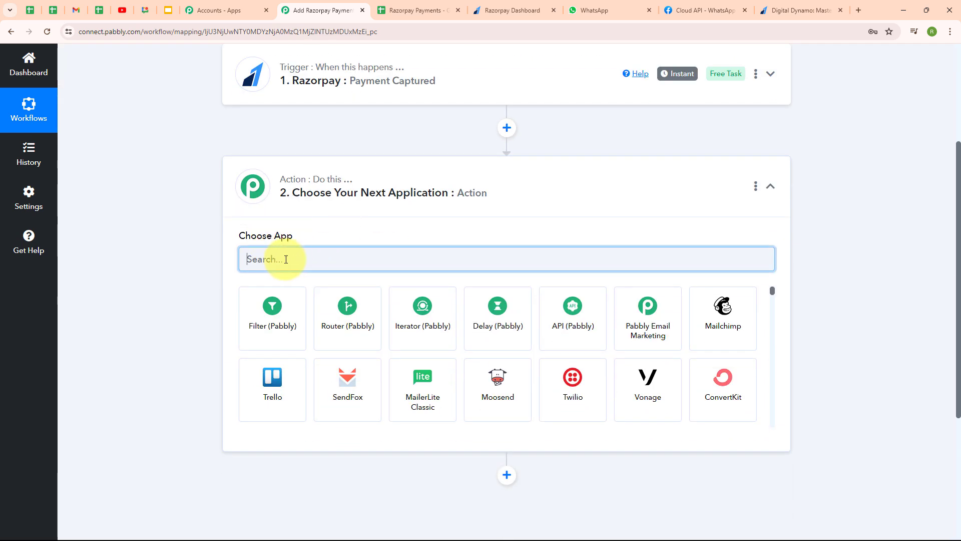
pyautogui.write('gog')
pyautogui.press('BackSpace')
pyautogui.write('o')
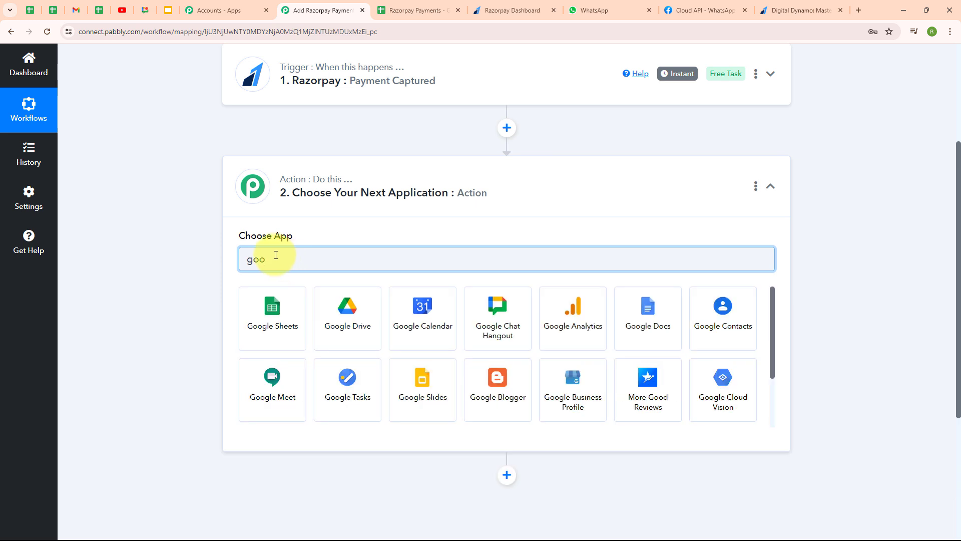
pyautogui.click(252, 314)
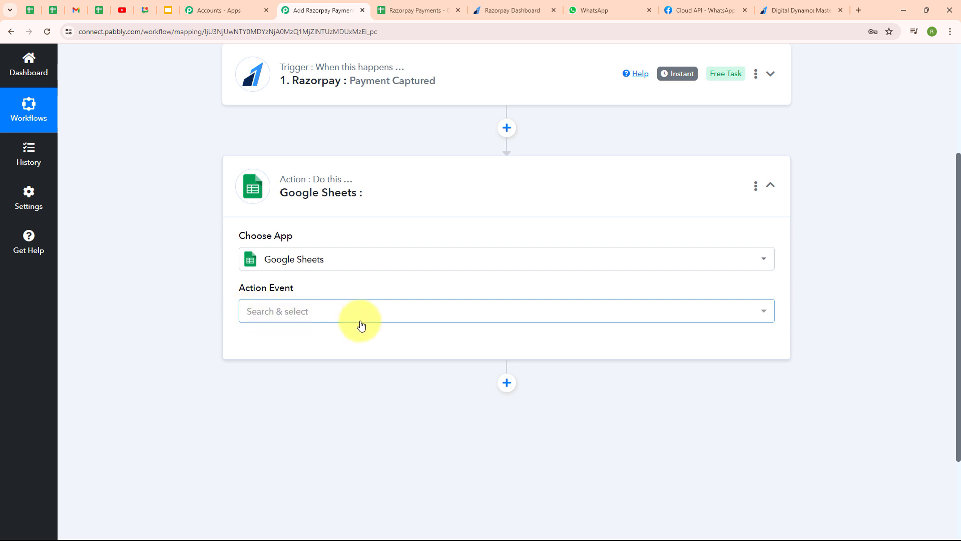
pyautogui.click(348, 311)
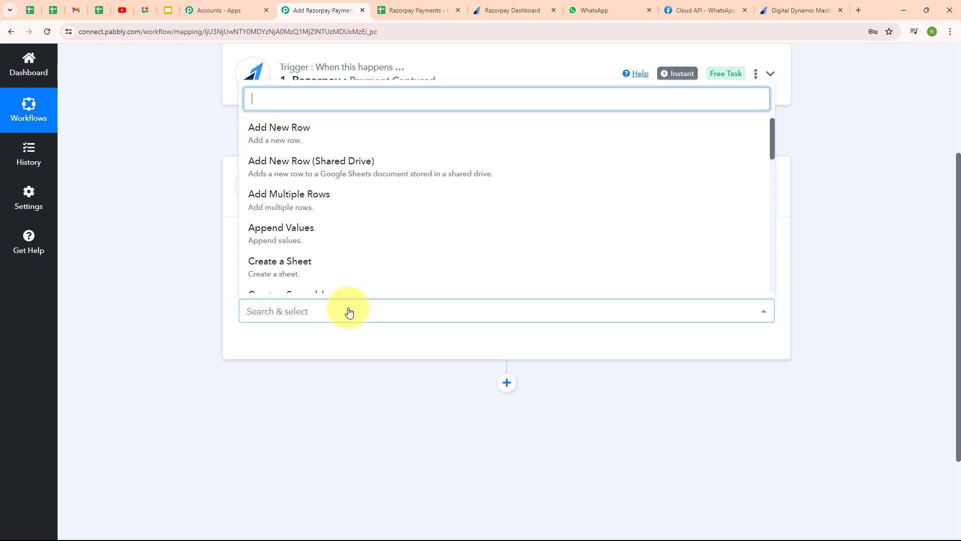
pyautogui.click(371, 124)
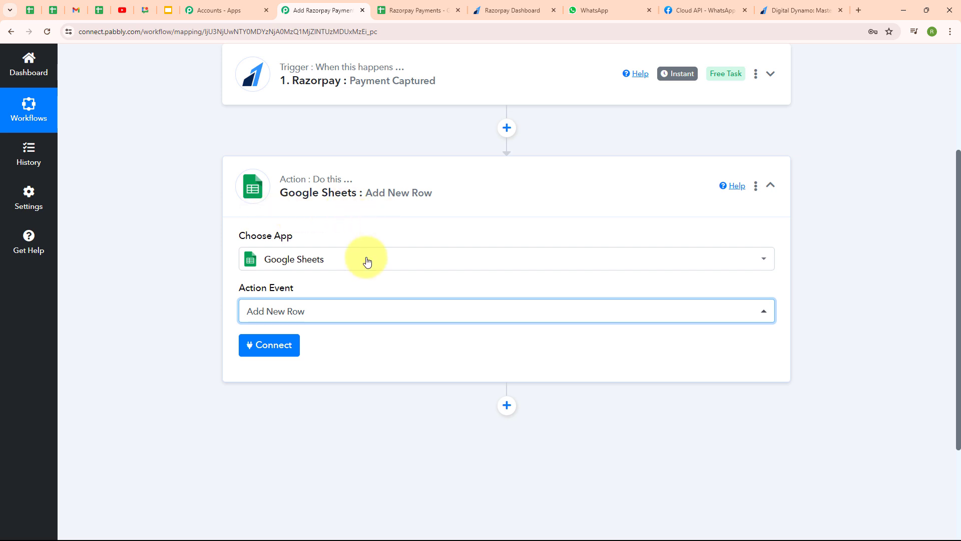
# Authorise a new Google account connection for the Google Sheets step
pyautogui.click(287, 351)
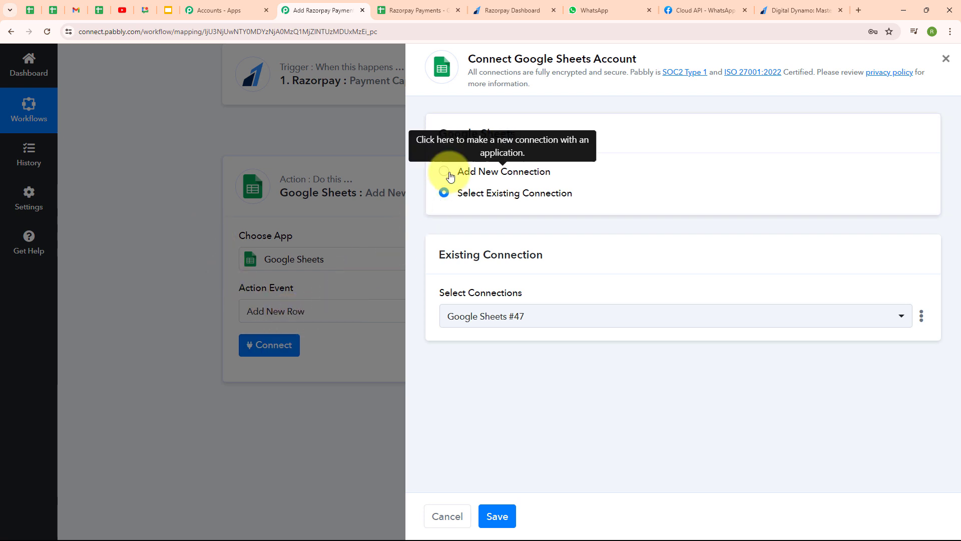
pyautogui.click(448, 174)
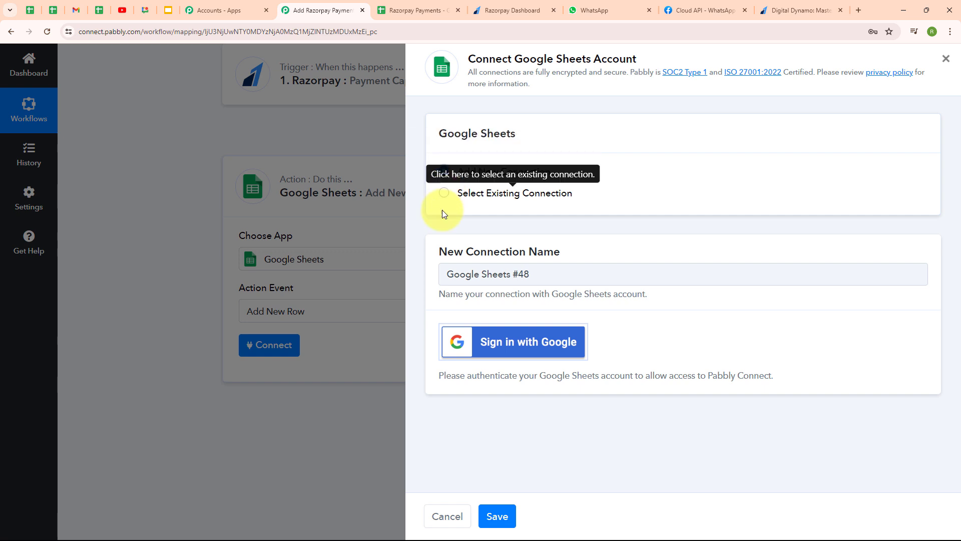
pyautogui.click(524, 354)
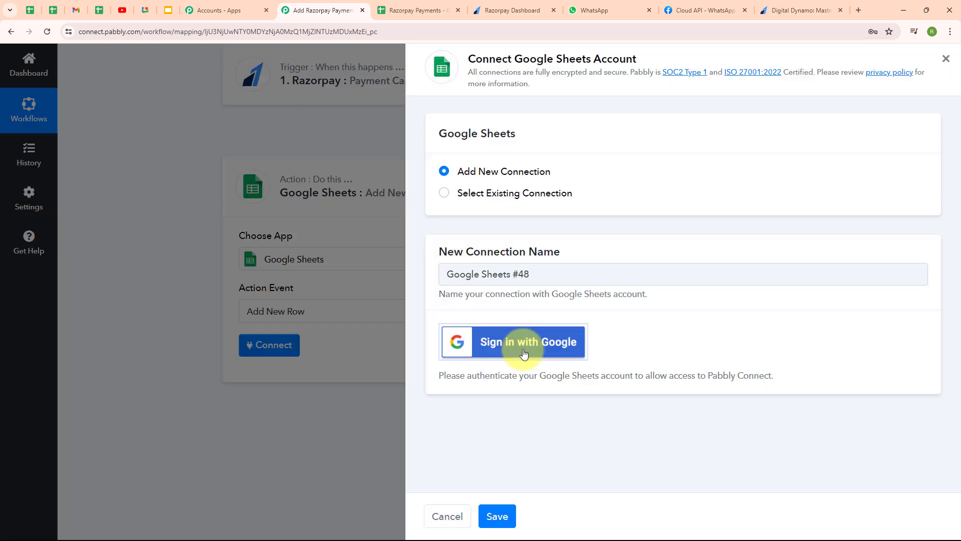
pyautogui.click(268, 110)
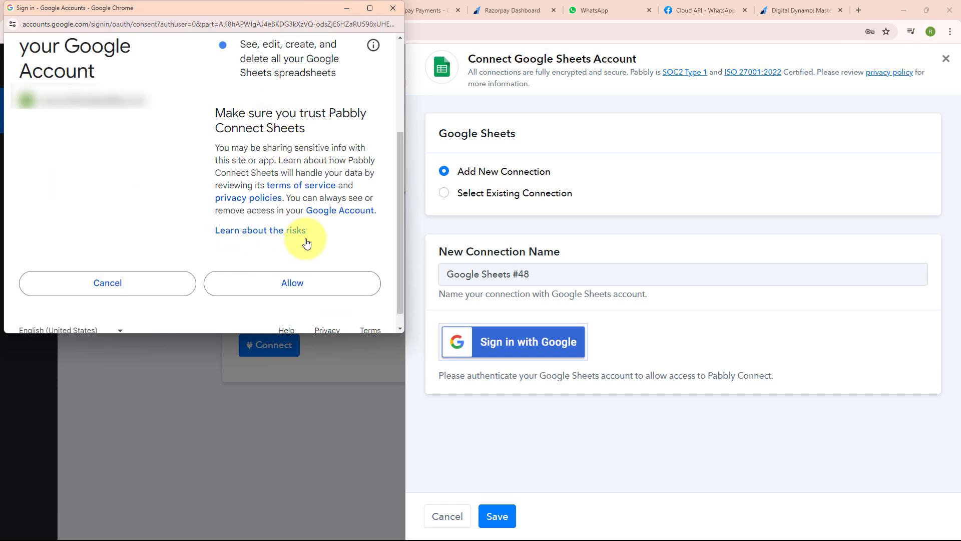
pyautogui.click(310, 287)
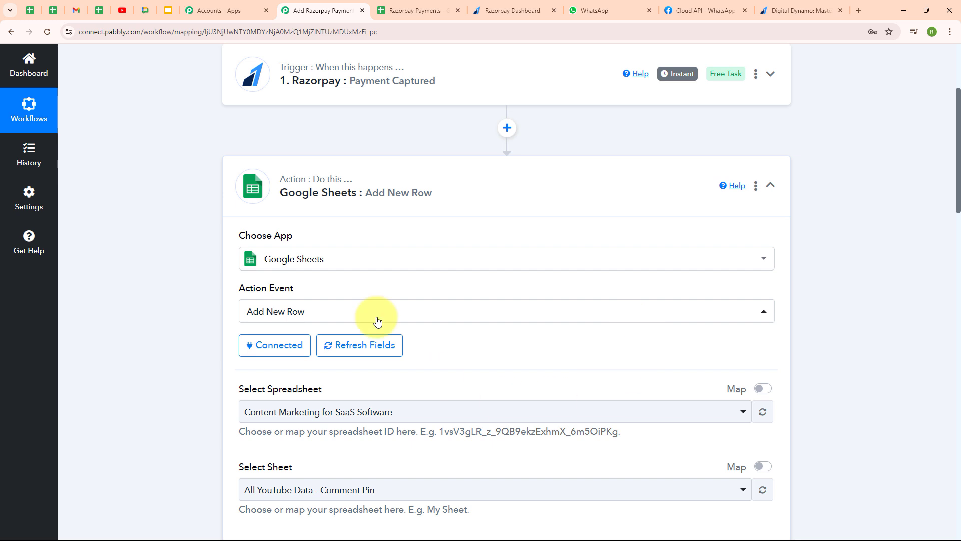
# Check the column headers of the Razorpay Payments spreadsheet in Google Sheets
pyautogui.scroll(-3, 561, 350)
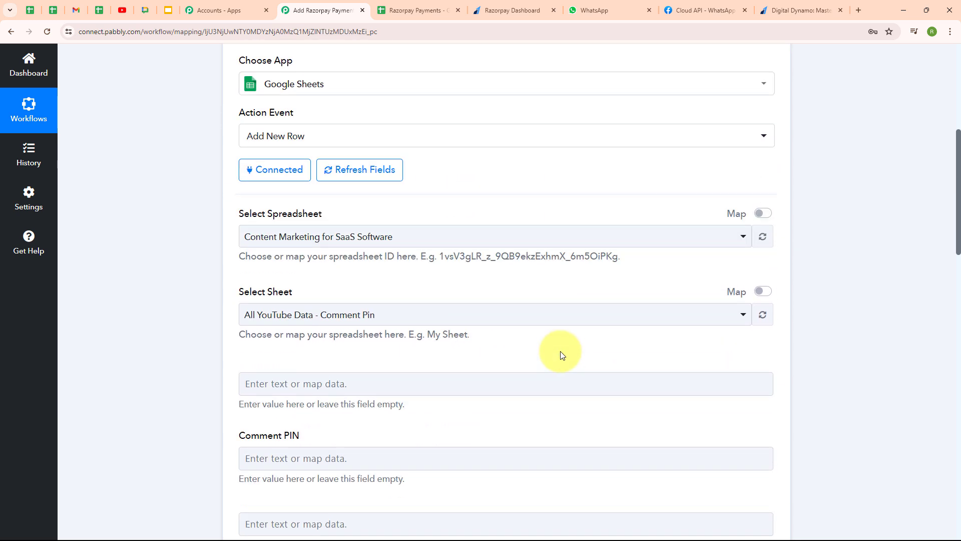
pyautogui.scroll(-1, 561, 355)
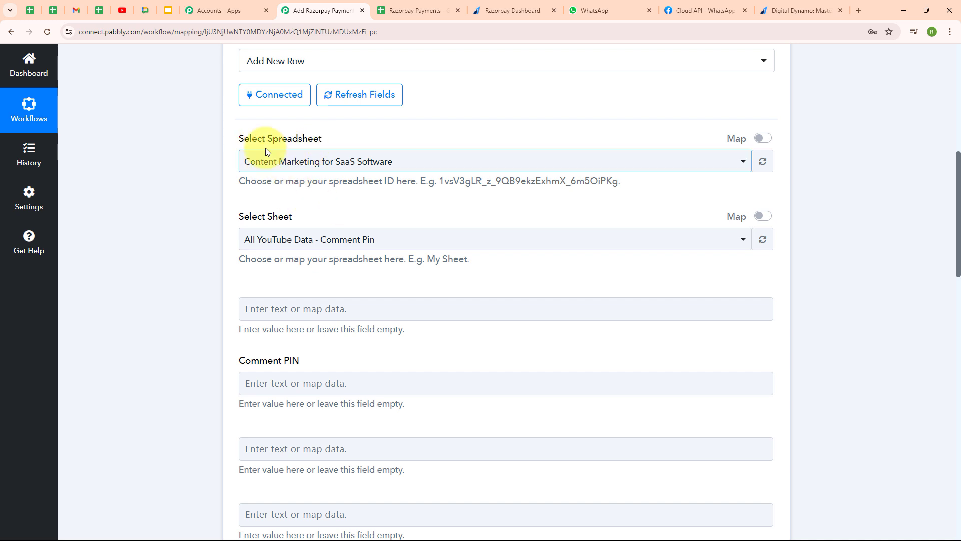
pyautogui.click(421, 10)
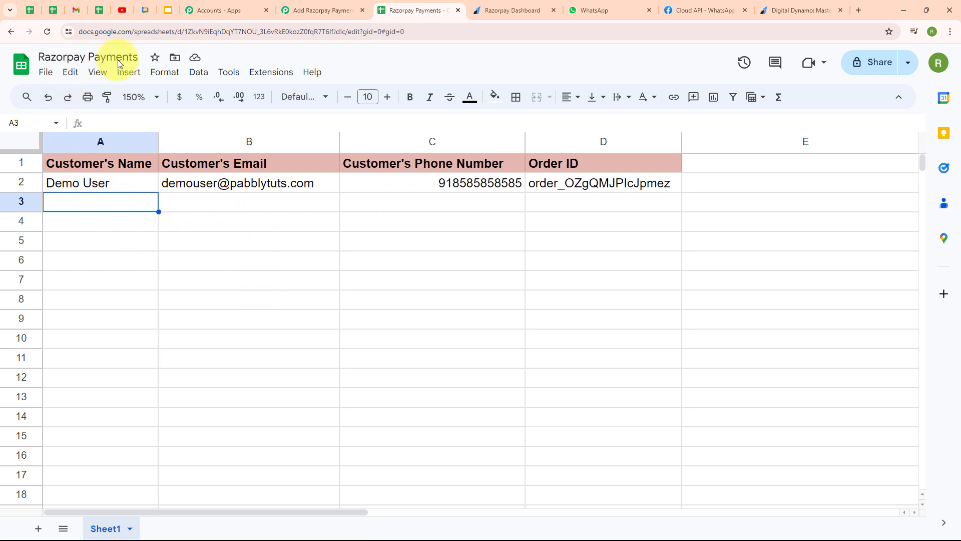
pyautogui.click(333, 6)
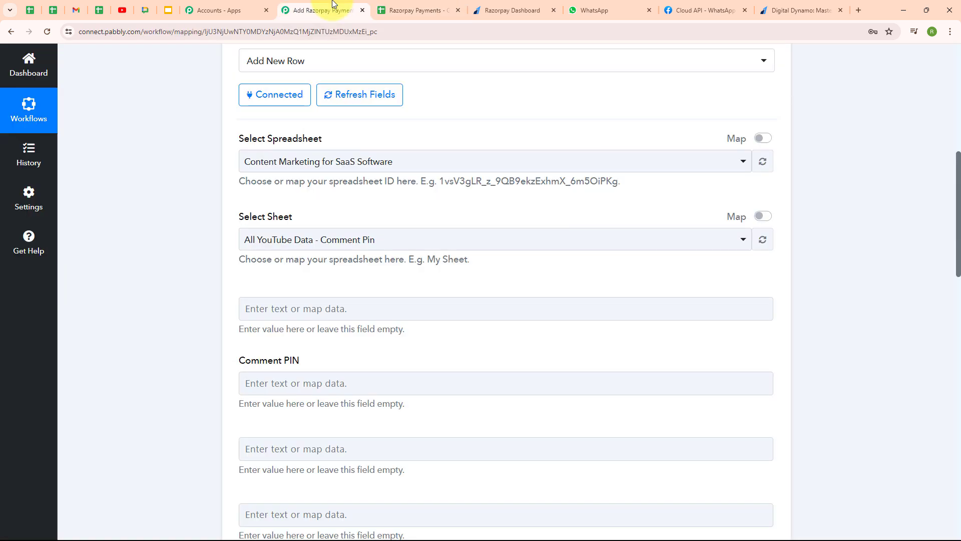
# Target Sheet1 of the Razorpay Payments spreadsheet in the Add New Row step
pyautogui.click(359, 168)
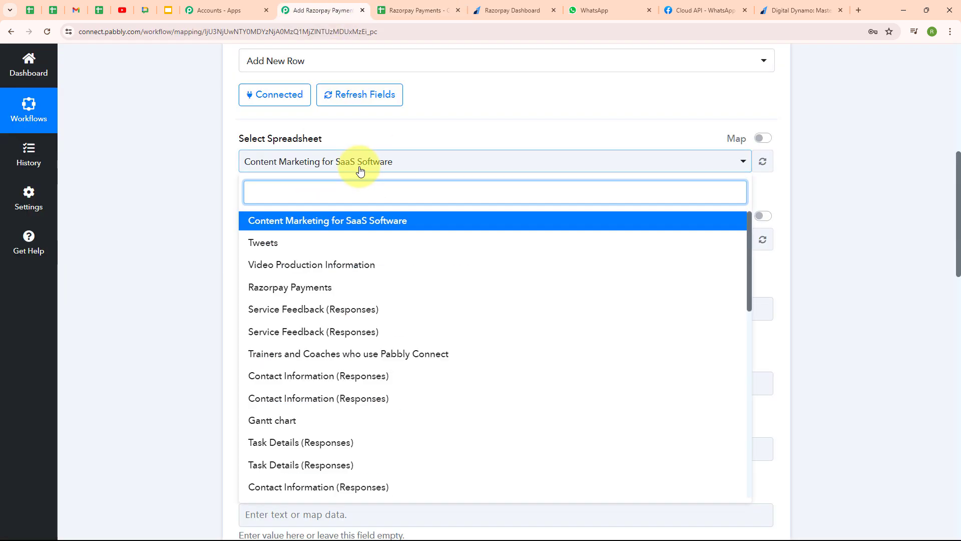
pyautogui.click(371, 295)
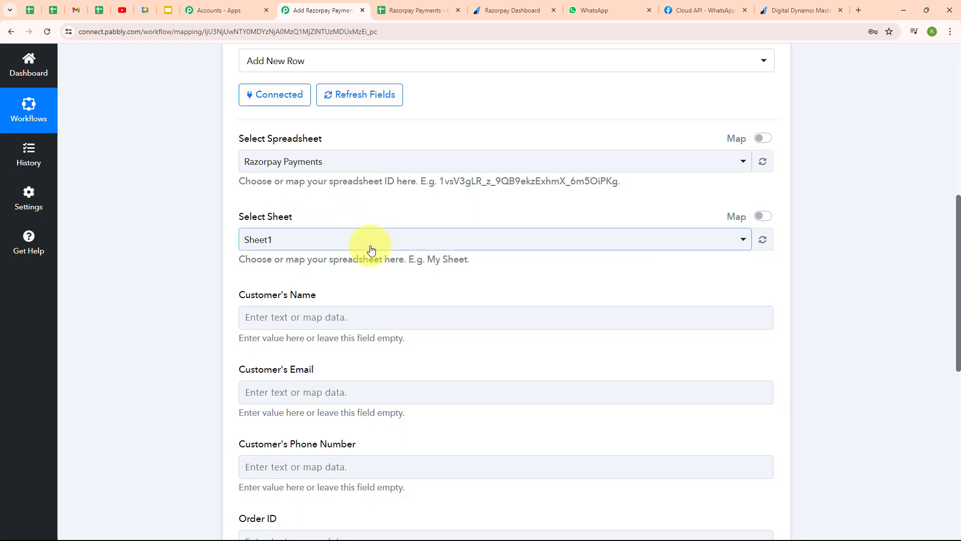
pyautogui.click(371, 249)
pyautogui.click(370, 300)
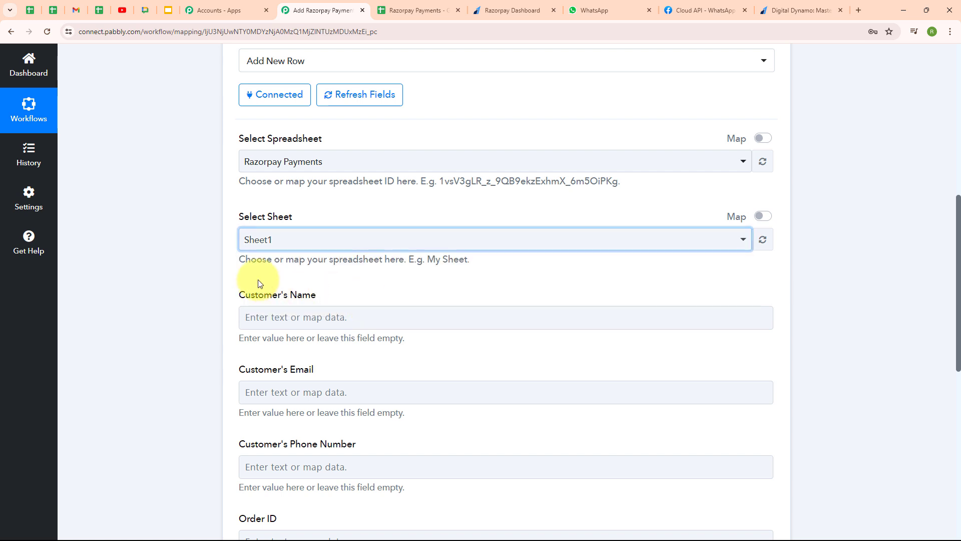
pyautogui.scroll(-3, 581, 287)
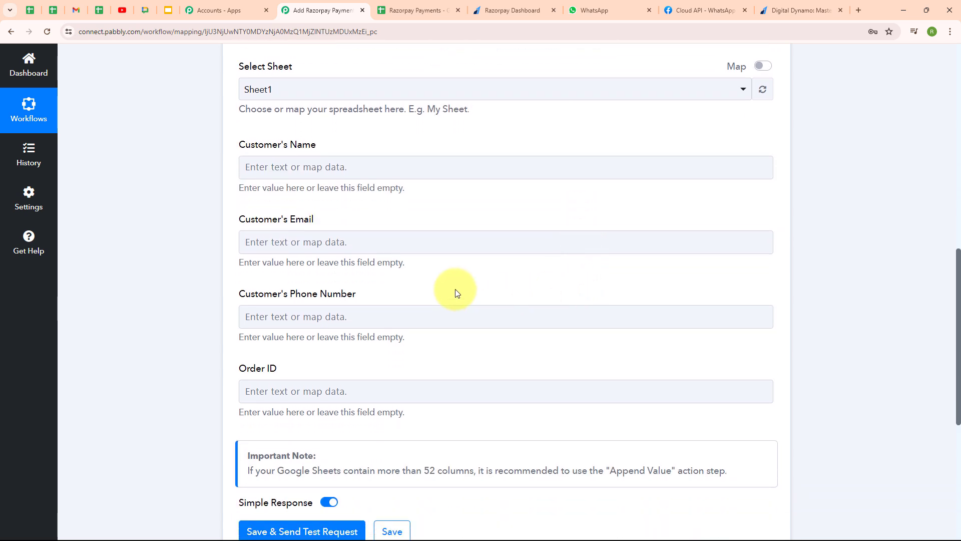
pyautogui.click(408, 240)
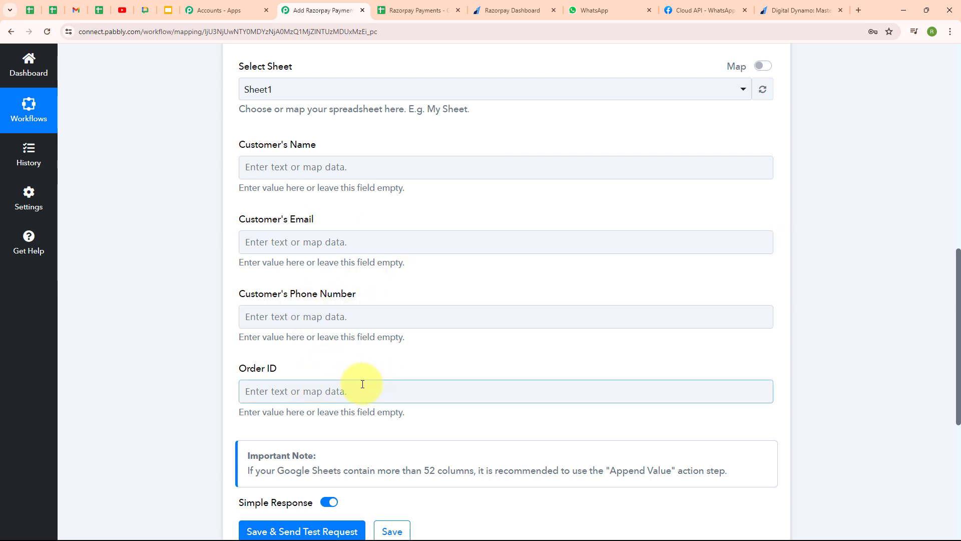
pyautogui.click(416, 5)
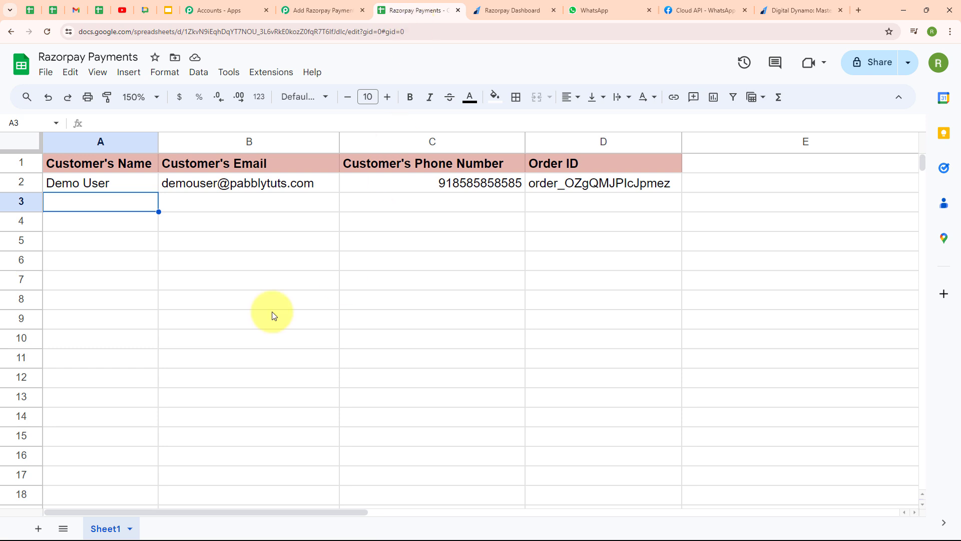
pyautogui.click(310, 11)
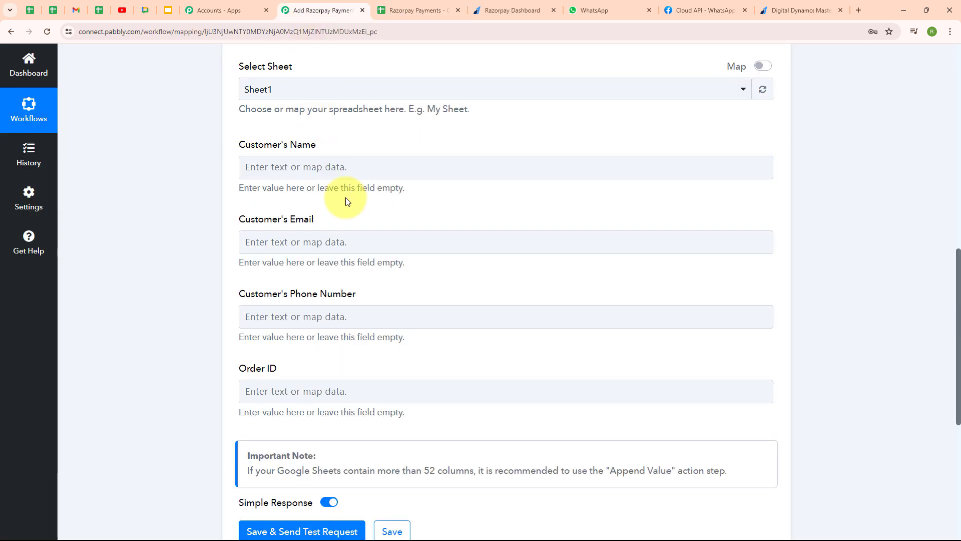
# Map the payer's first and last name into Customer's Name
pyautogui.click(253, 167)
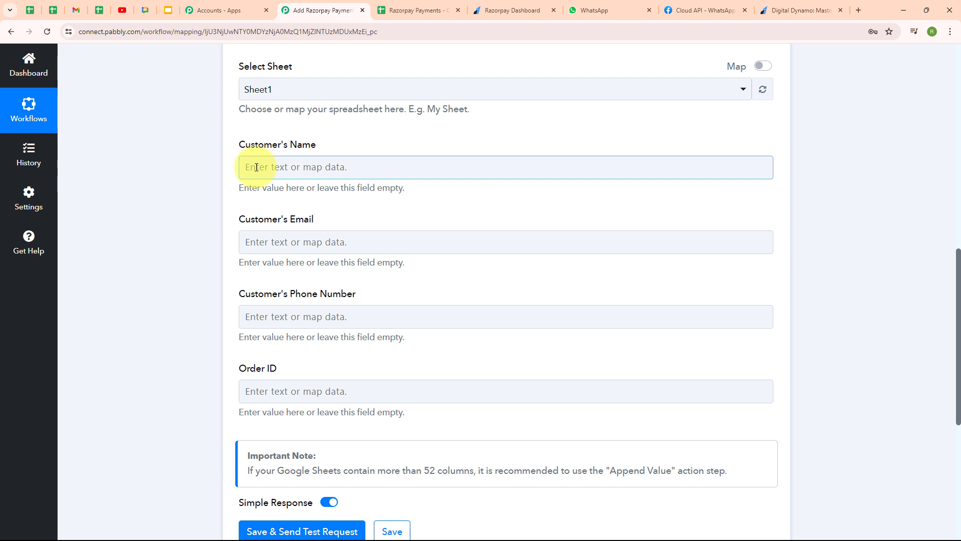
pyautogui.click(256, 168)
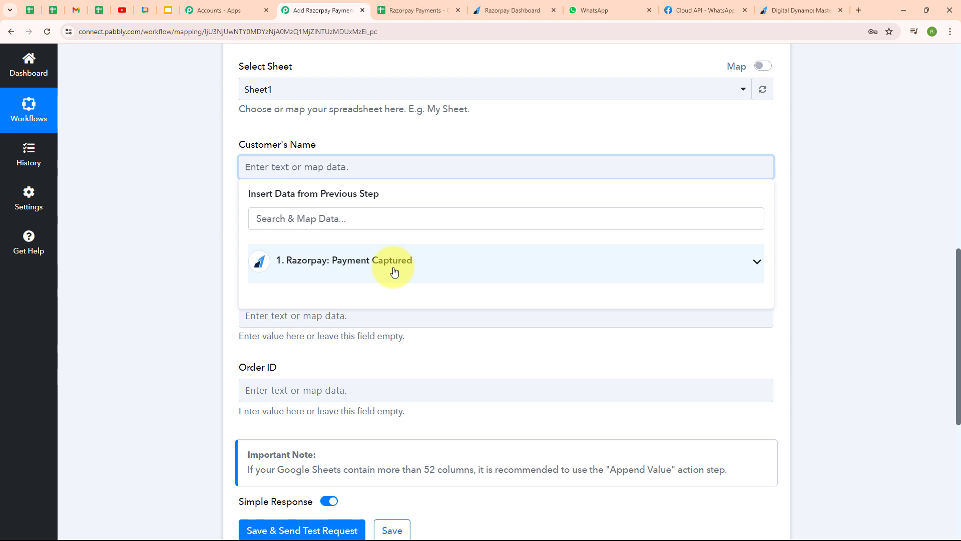
pyautogui.click(394, 272)
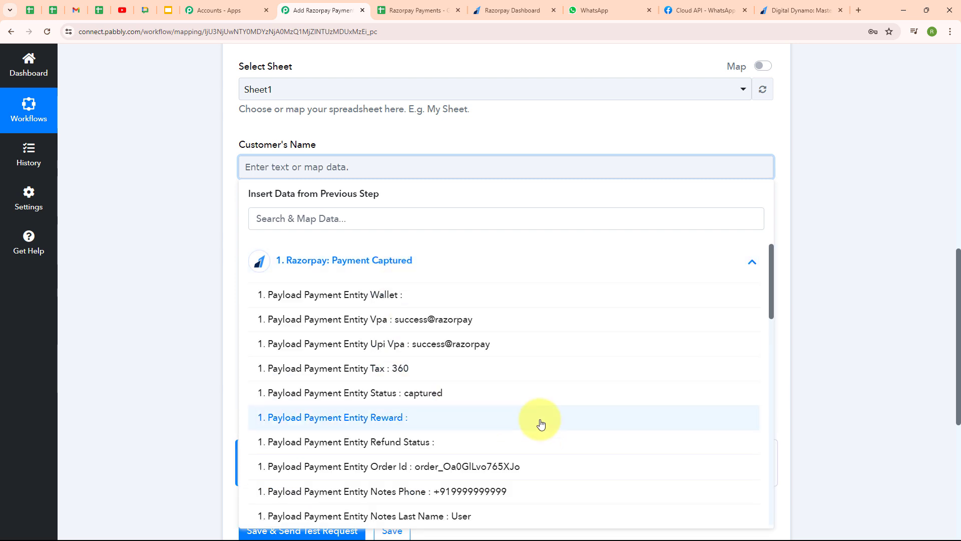
pyautogui.scroll(-3, 543, 401)
pyautogui.click(545, 392)
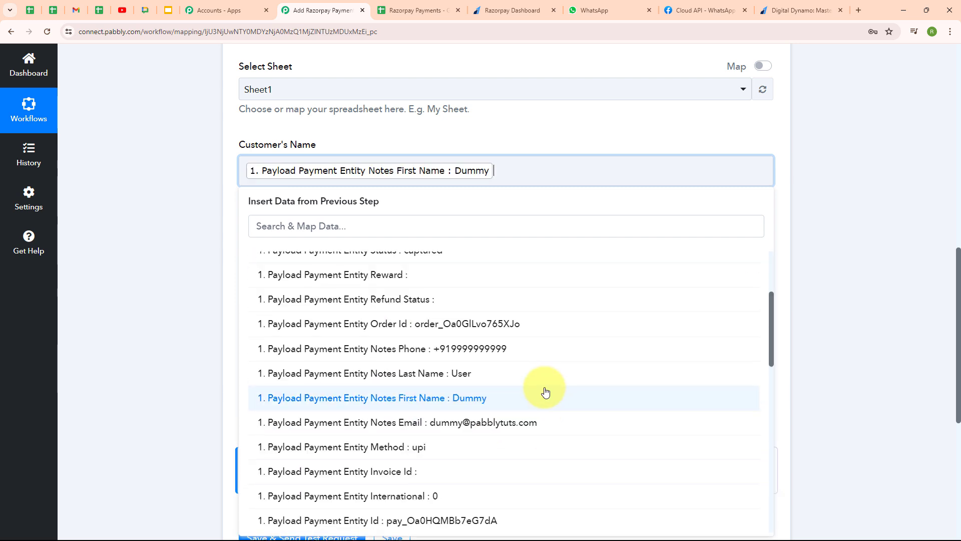
pyautogui.click(523, 374)
# Map the Razorpay notes email into Customer's Email
pyautogui.click(339, 251)
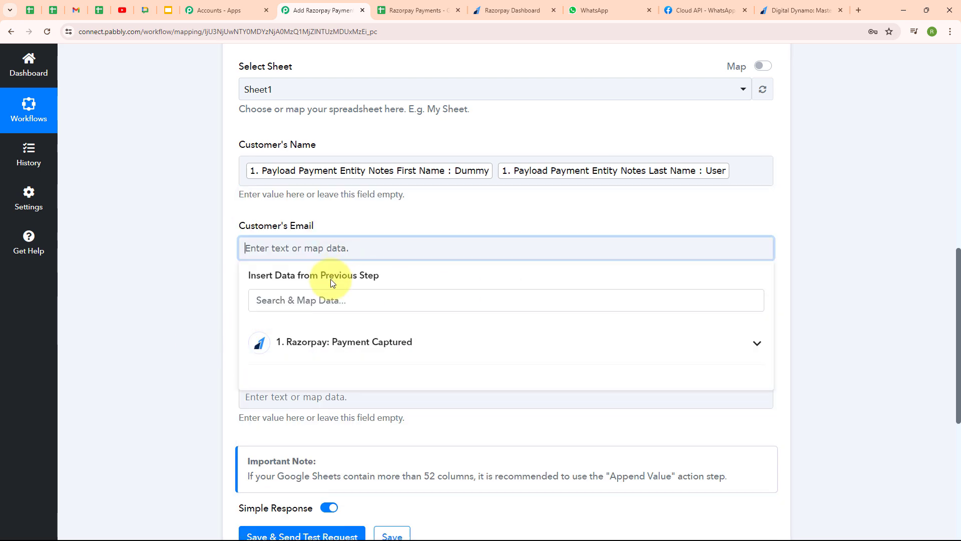
pyautogui.click(328, 300)
pyautogui.write('@')
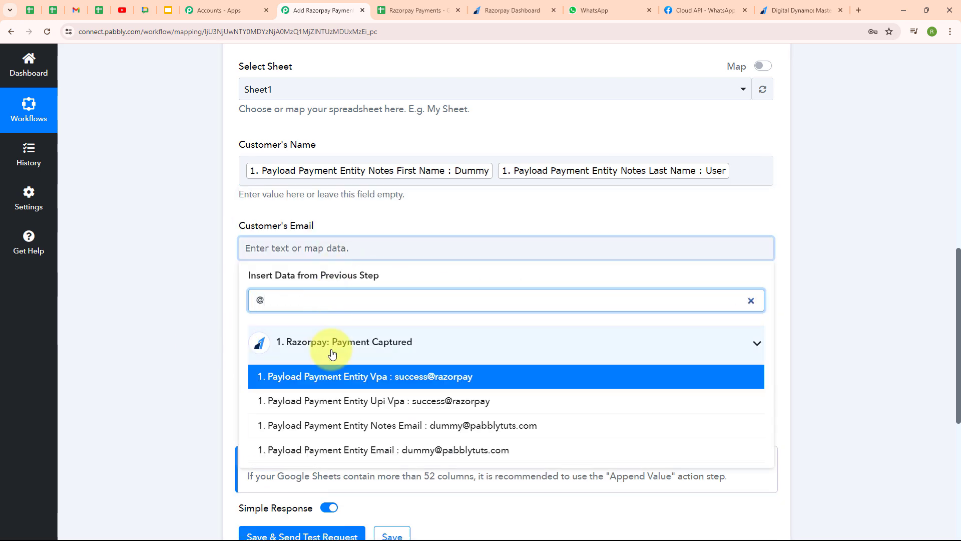
pyautogui.click(260, 426)
# Map Notes Phone into Customer's Phone Number and Order Id into Order ID
pyautogui.scroll(-2, 457, 302)
pyautogui.click(326, 235)
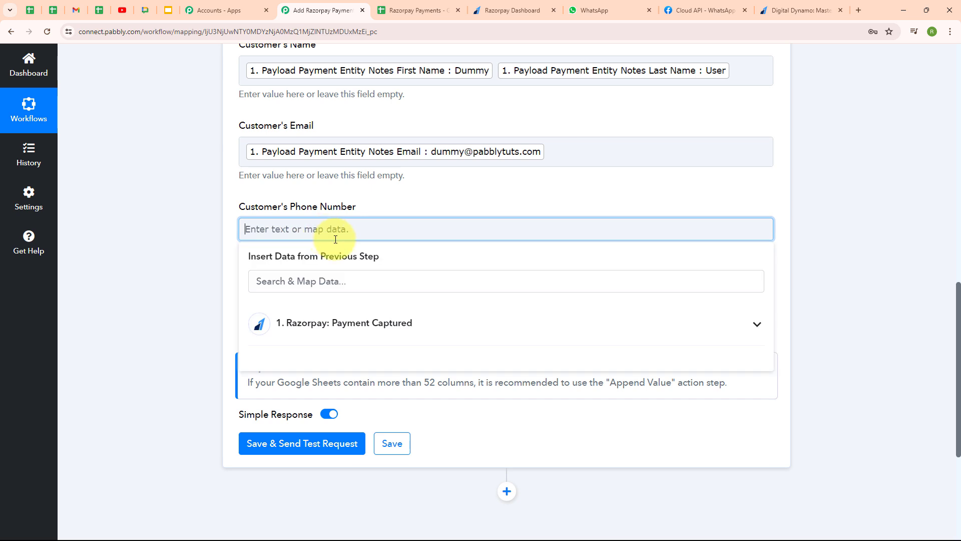
pyautogui.click(426, 282)
pyautogui.write('9')
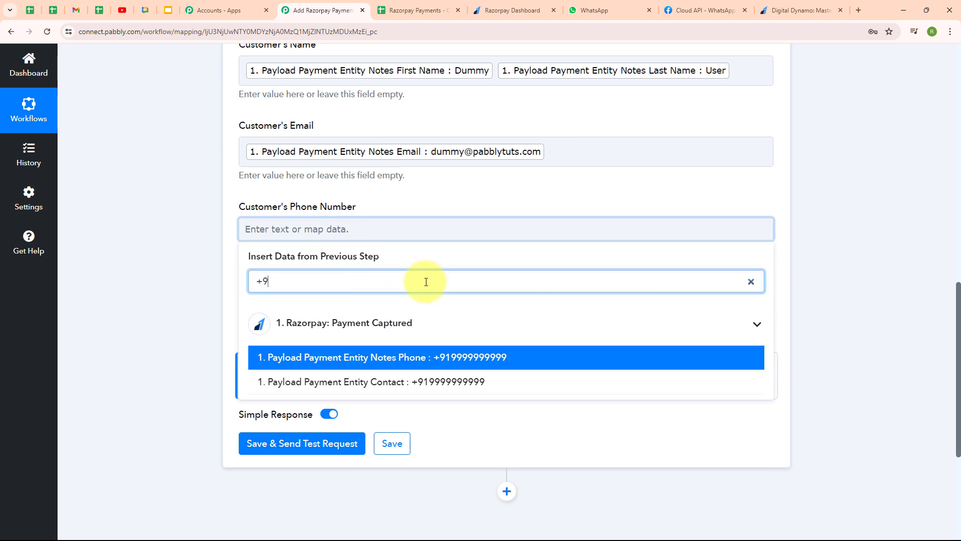
pyautogui.click(414, 356)
pyautogui.click(350, 309)
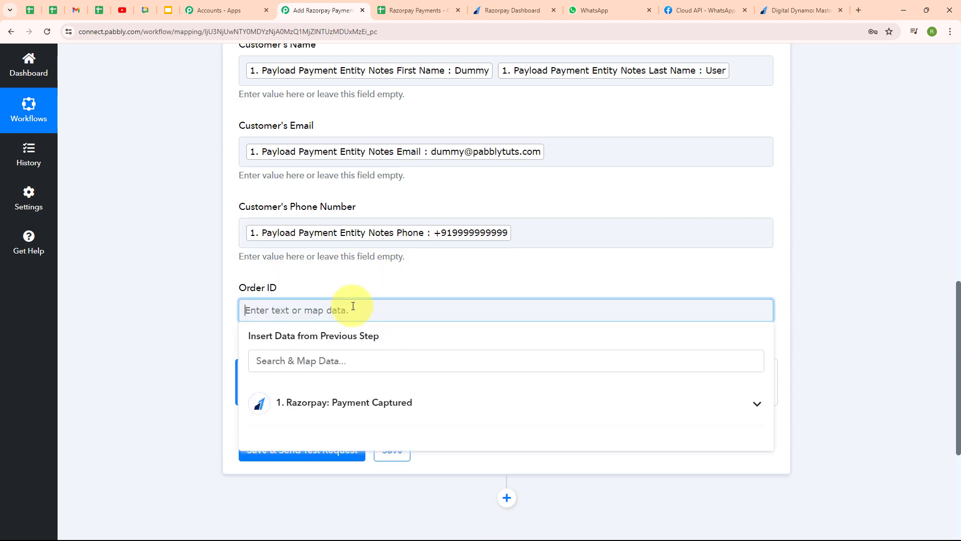
pyautogui.click(350, 361)
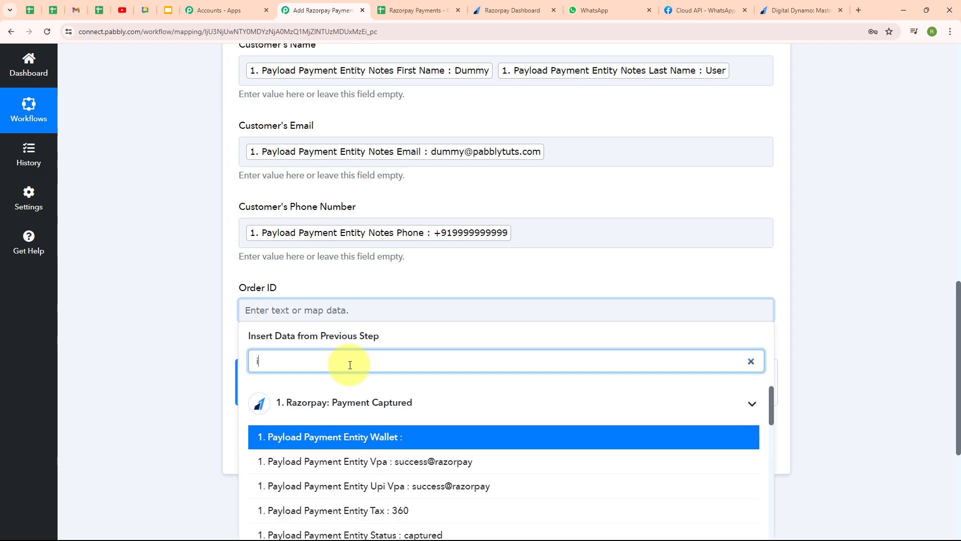
pyautogui.write('id')
pyautogui.press('Return')
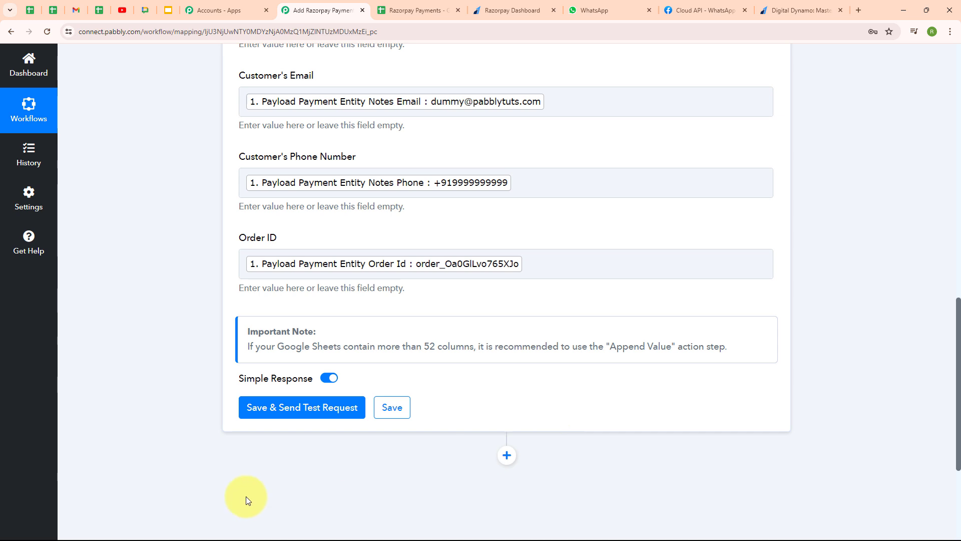
# Save and send a test row, confirming the test buyer's details appear as row 3 of Razorpay Payments
pyautogui.click(288, 415)
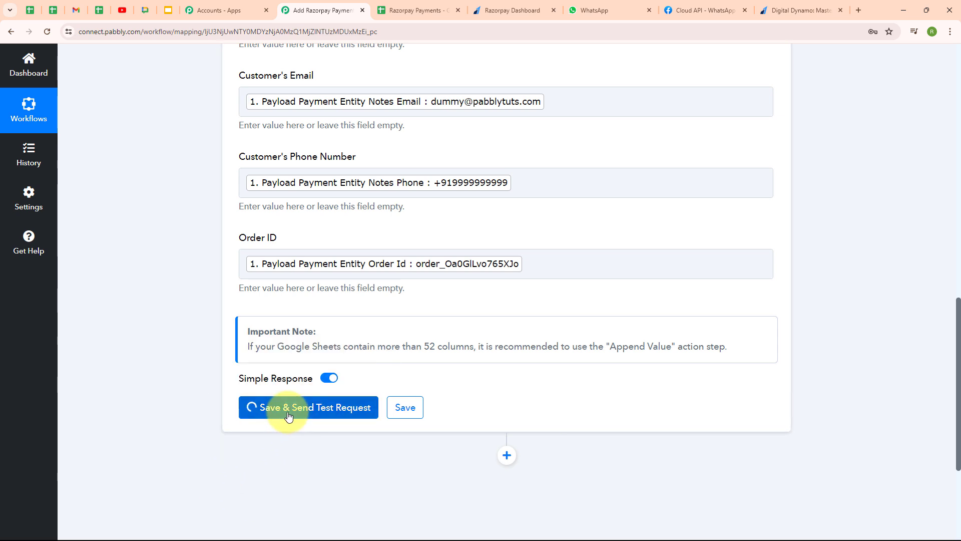
pyautogui.scroll(-5, 678, 412)
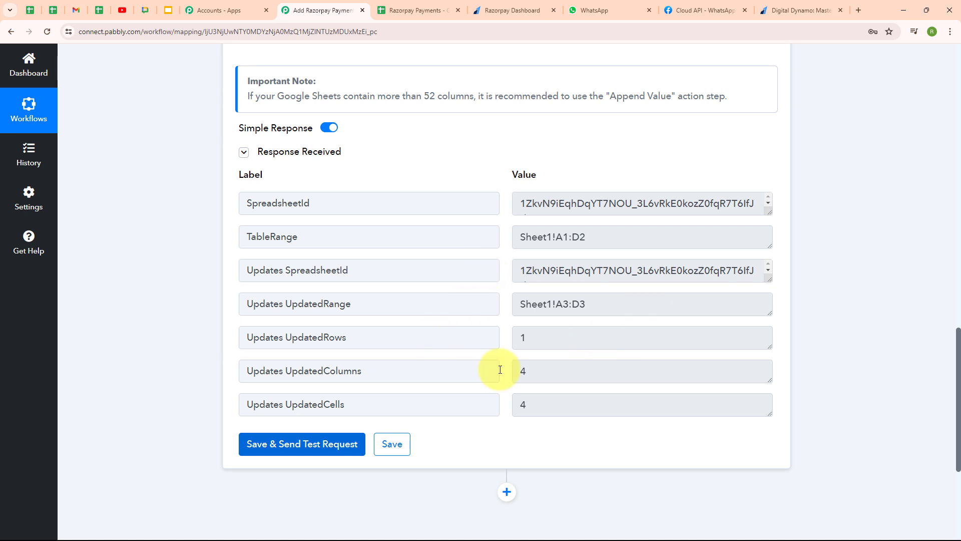
pyautogui.click(423, 10)
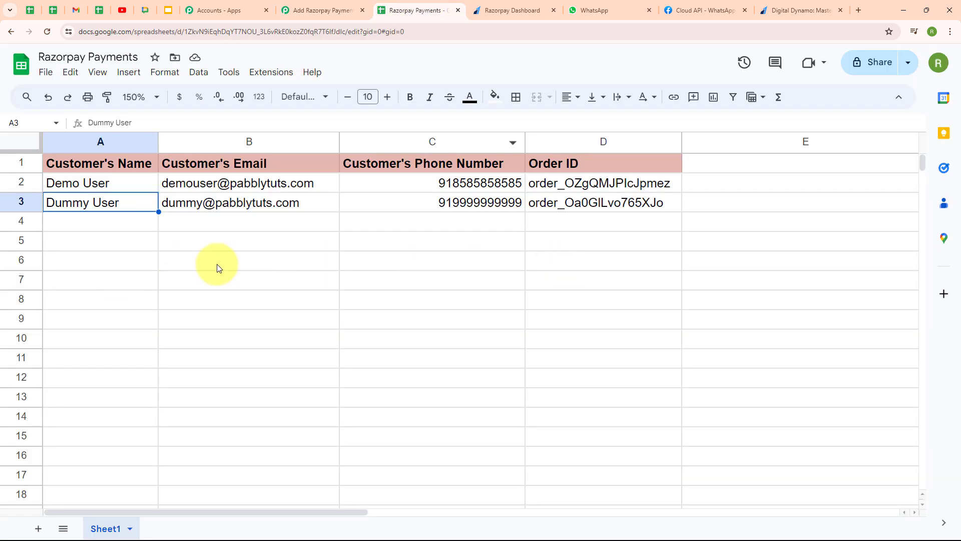
pyautogui.click(140, 230)
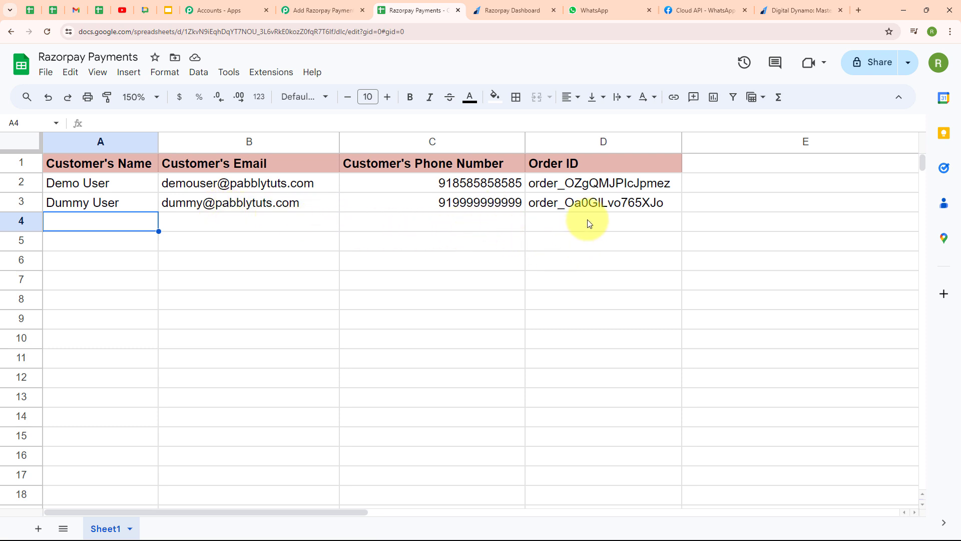
pyautogui.click(318, 10)
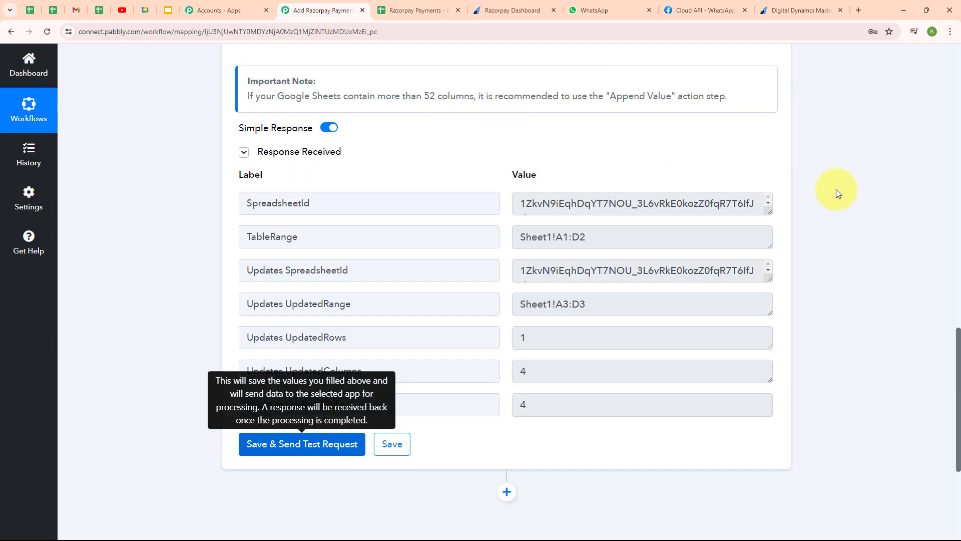
pyautogui.scroll(15, 842, 169)
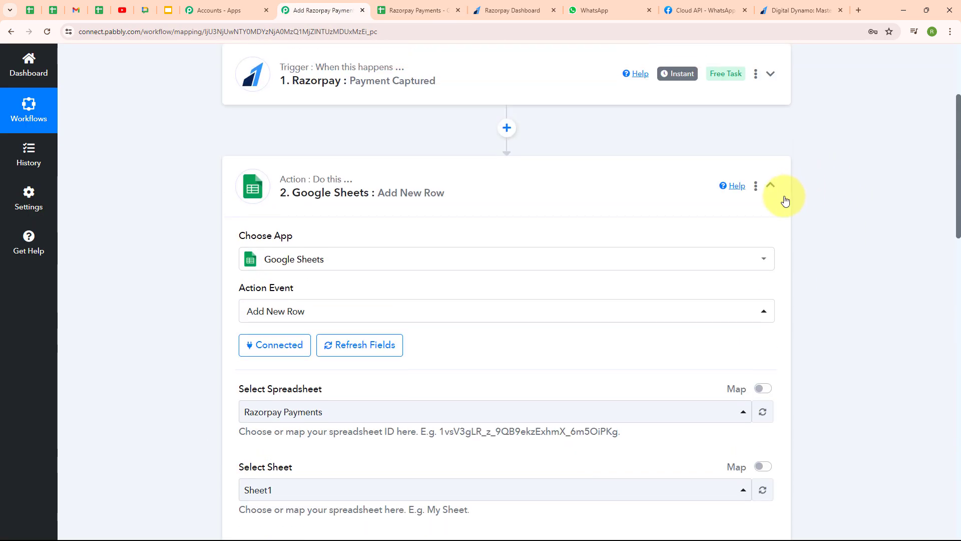
# Add a third step using WhatsApp Cloud API with the Send Template Message event
pyautogui.click(772, 186)
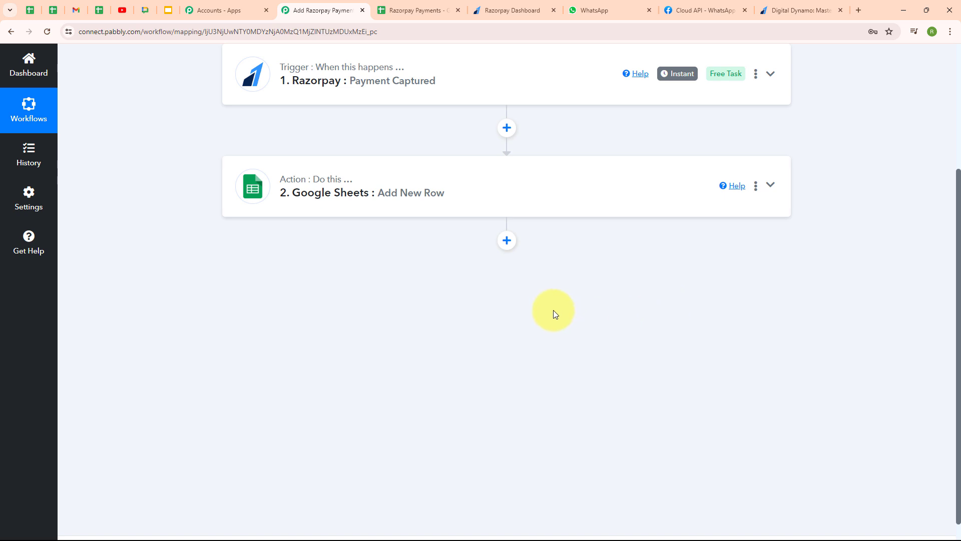
pyautogui.click(507, 241)
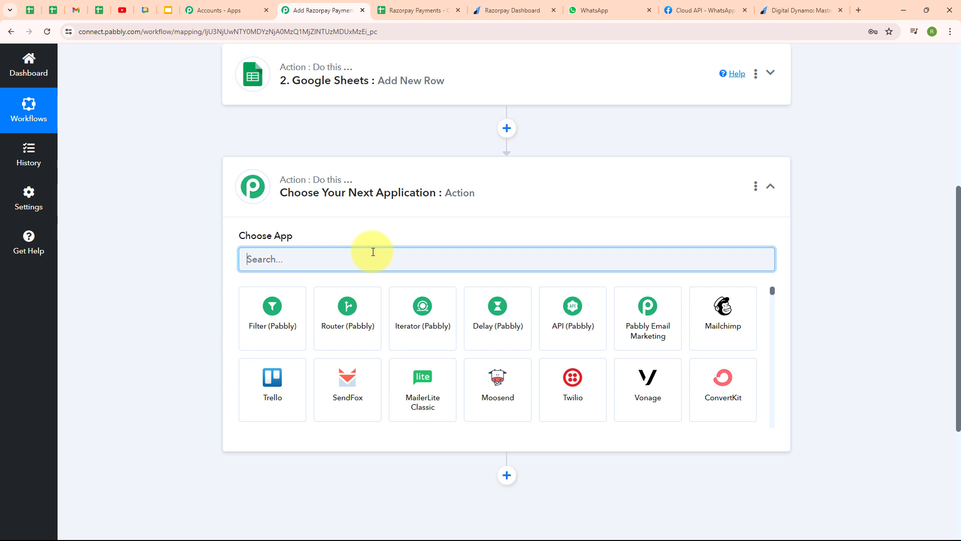
pyautogui.write('what')
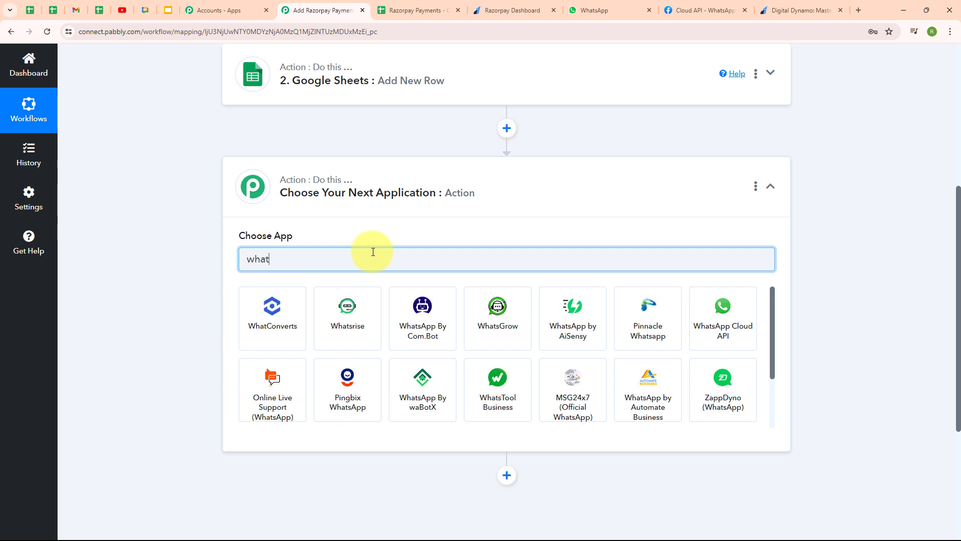
pyautogui.click(746, 320)
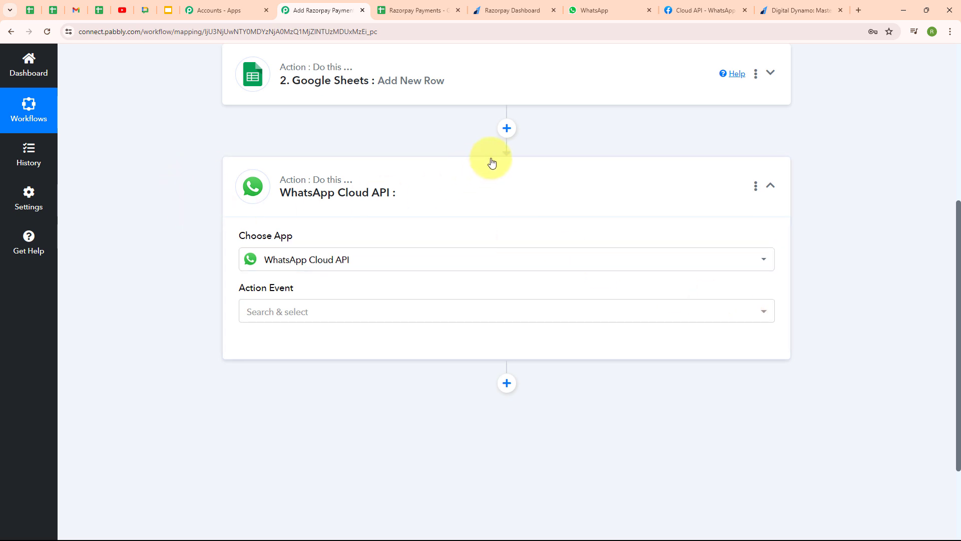
pyautogui.click(352, 315)
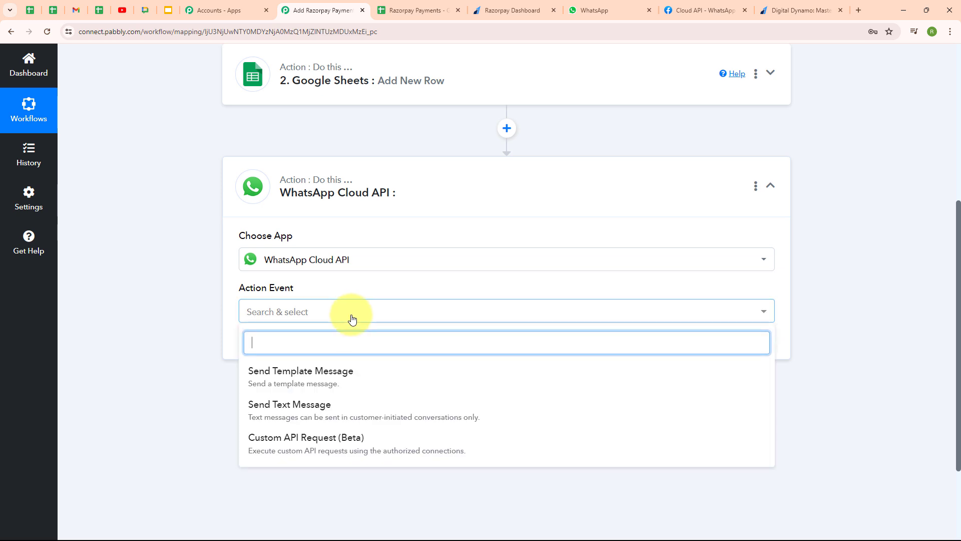
pyautogui.click(363, 382)
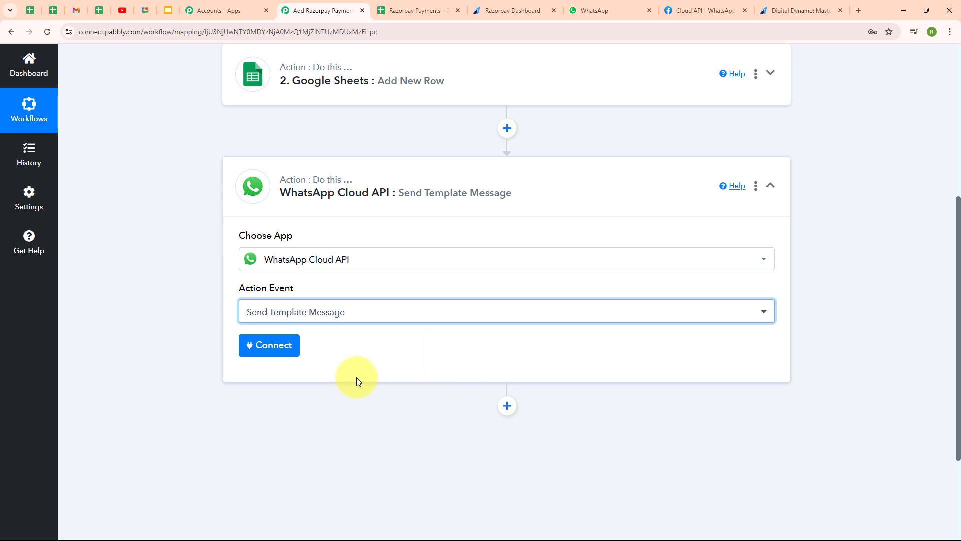
pyautogui.click(284, 351)
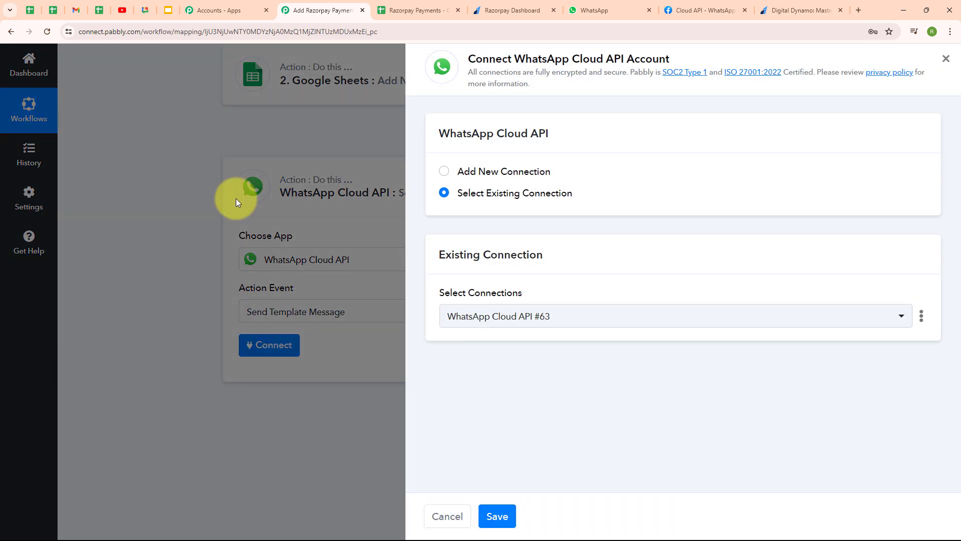
# Start a new WhatsApp Cloud API connection and open the token's Learn more help
pyautogui.click(444, 172)
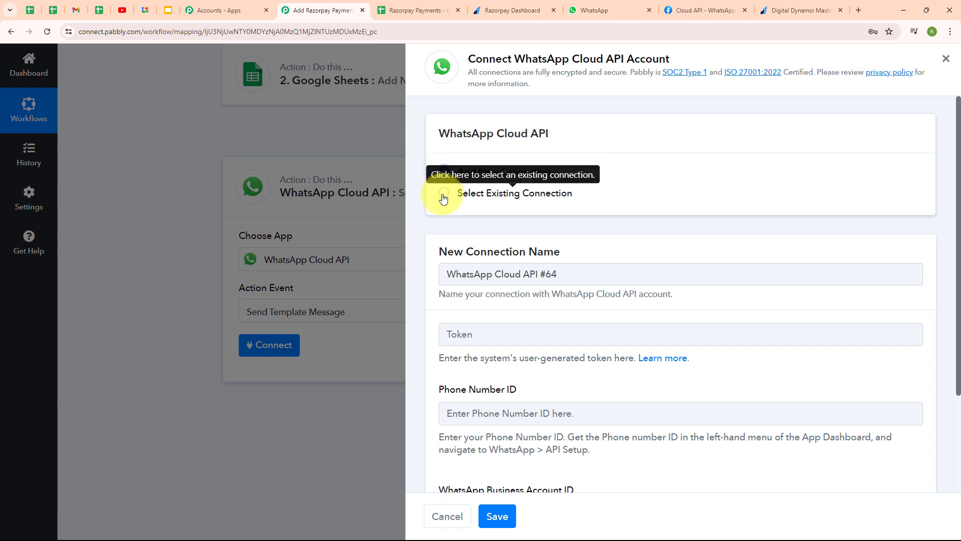
pyautogui.scroll(-3, 736, 337)
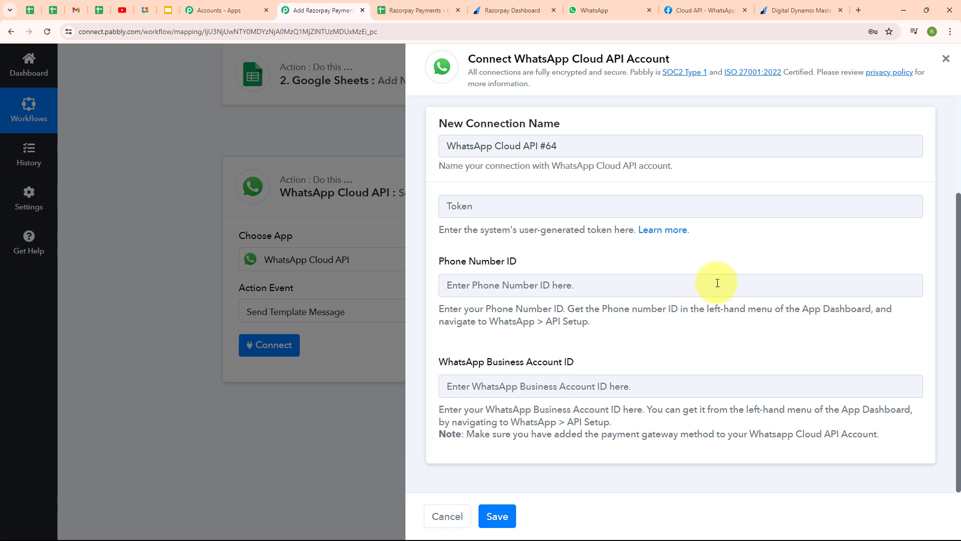
pyautogui.click(669, 236)
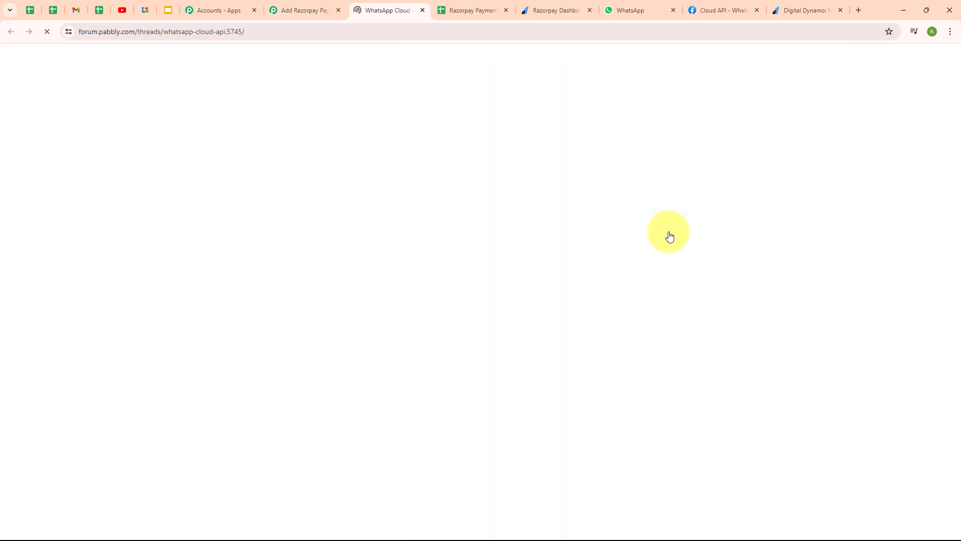
# Browse the forum thread's WhatsApp Cloud API setup and permanent-token video guides
pyautogui.scroll(-7, 671, 298)
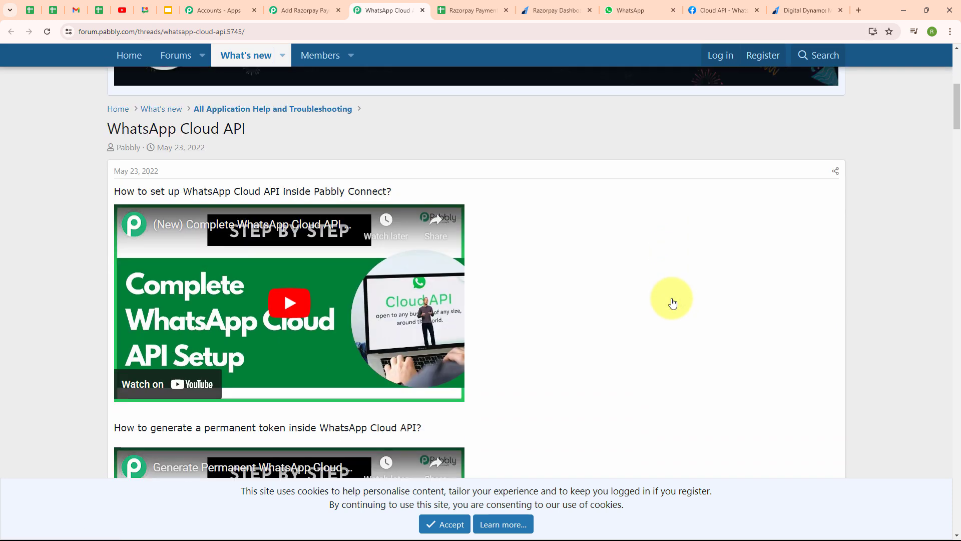
pyautogui.scroll(-3, 671, 301)
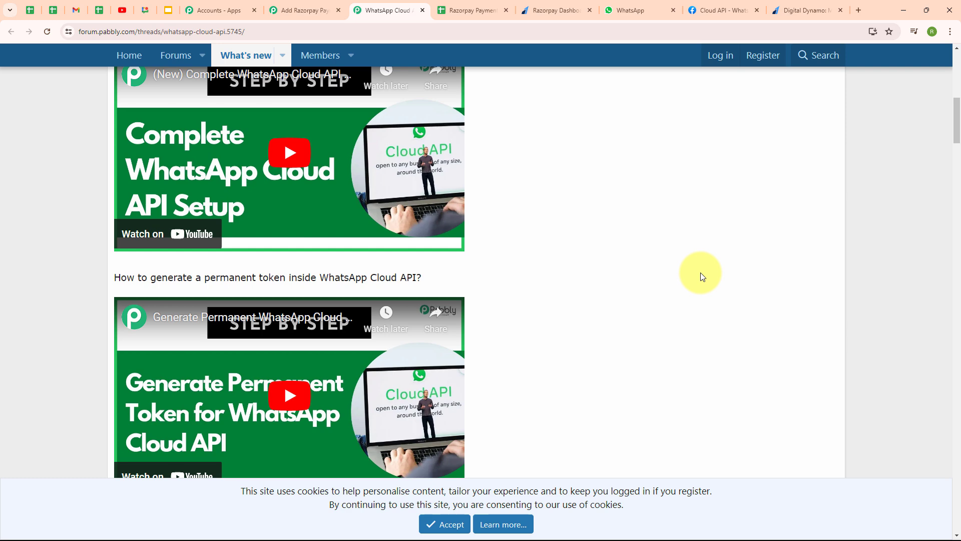
pyautogui.scroll(-1, 703, 276)
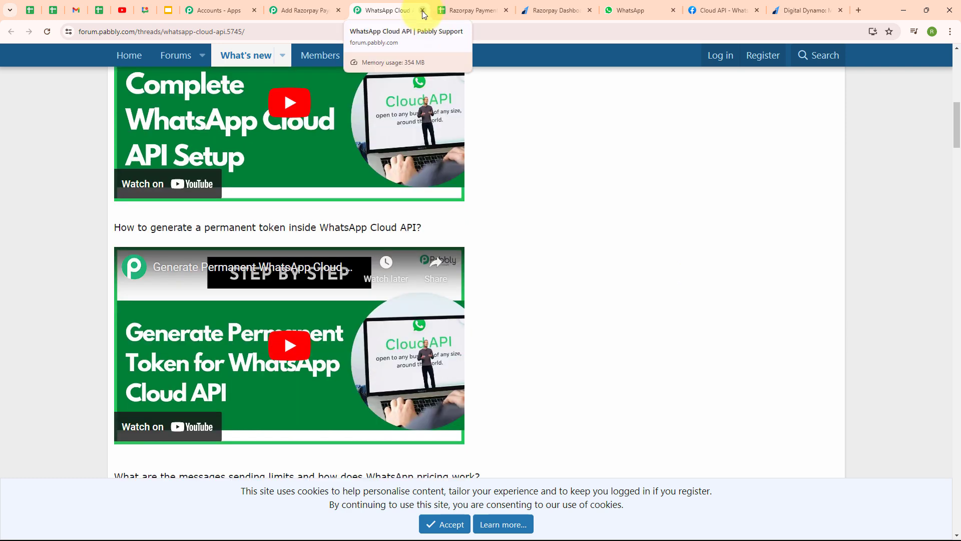
# Close the forum help tab and return to the 'Cloud API - WhatsApp' API Setup page
pyautogui.click(422, 10)
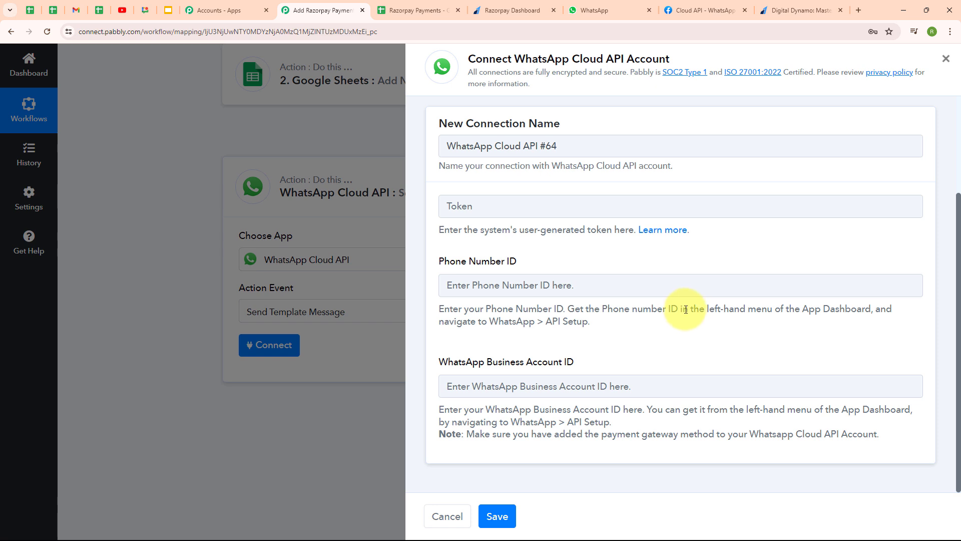
pyautogui.click(696, 3)
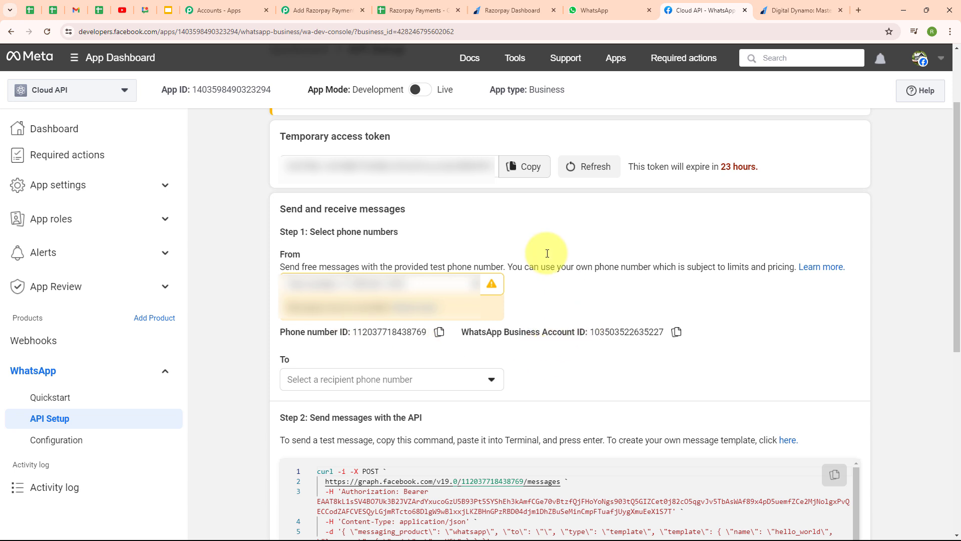
# Highlight the Temporary access token heading and its 23-hour expiry note on API Setup
pyautogui.moveTo(280, 135); pyautogui.dragTo(429, 146)
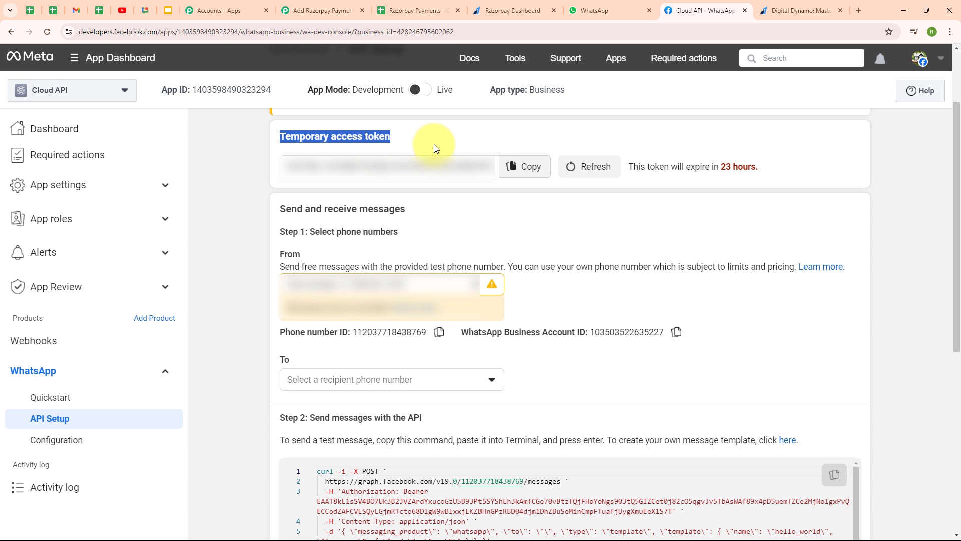
pyautogui.click(511, 203)
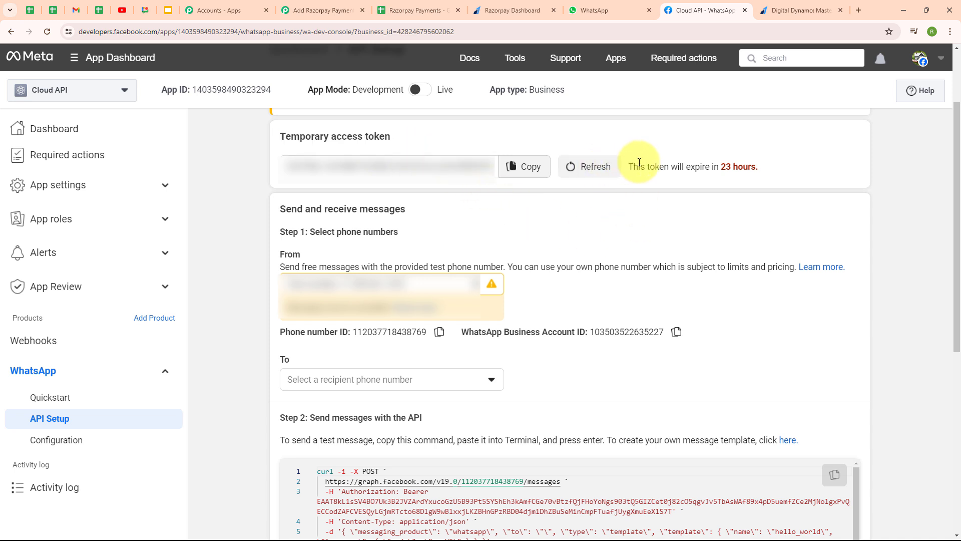
pyautogui.moveTo(626, 166); pyautogui.dragTo(791, 190)
pyautogui.click(791, 189)
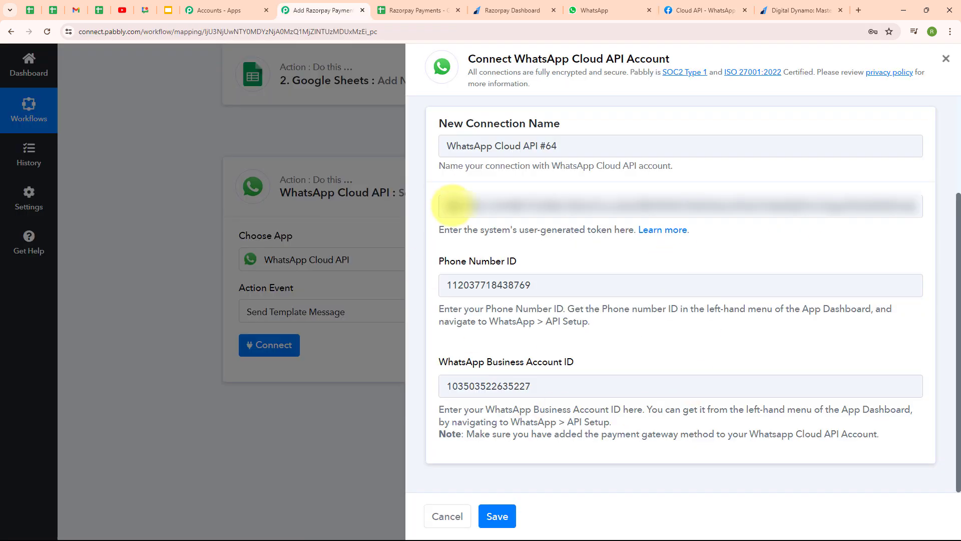
# Save the WhatsApp Cloud API connection and review the razorpay_payment template fields
pyautogui.click(497, 519)
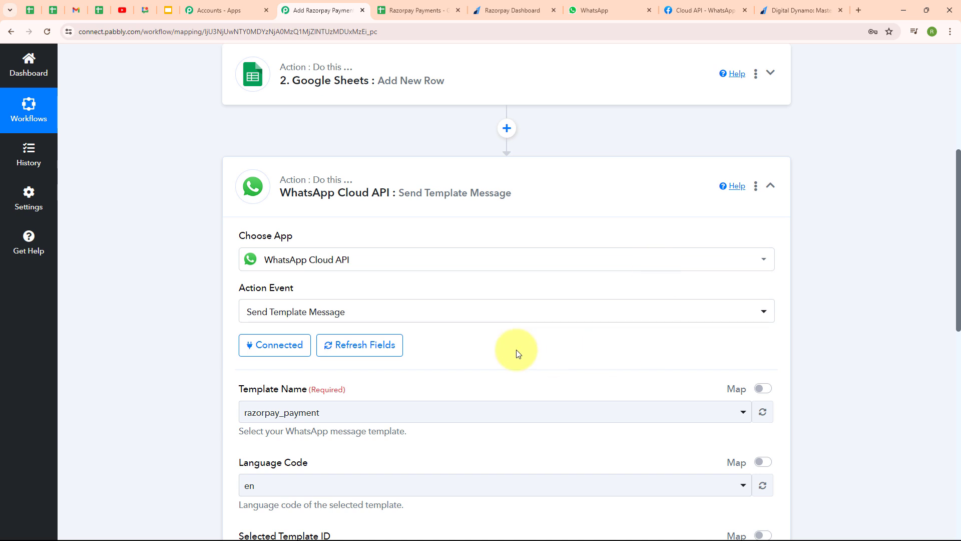
pyautogui.scroll(-4, 584, 339)
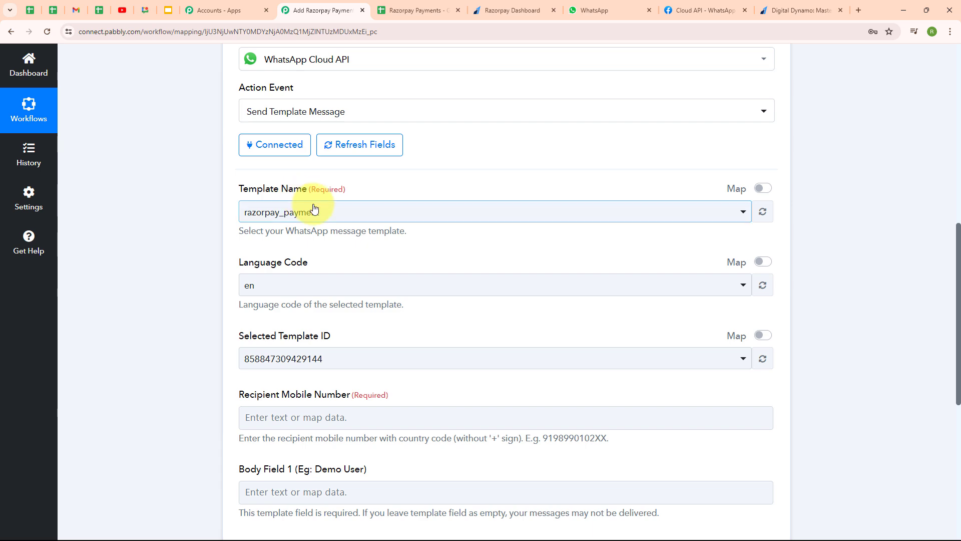
pyautogui.click(717, 5)
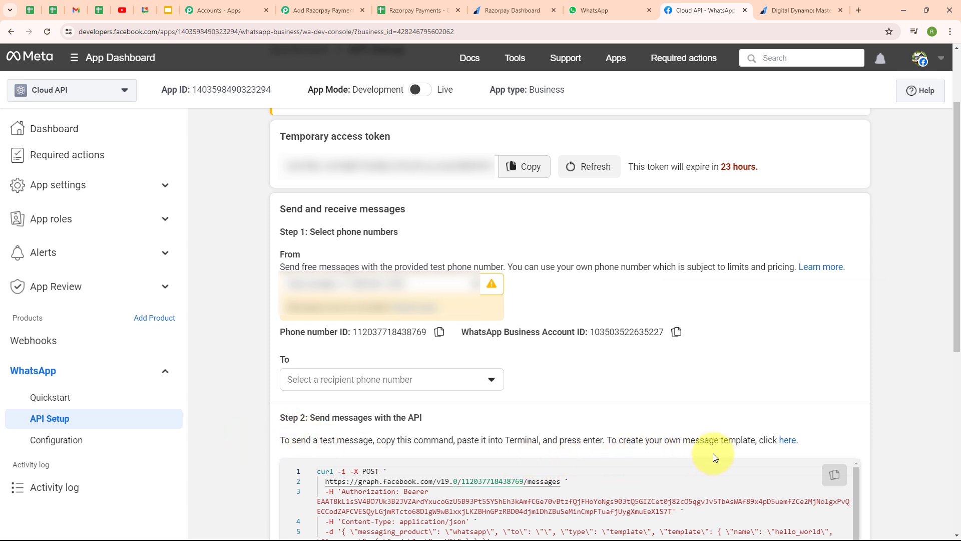
# Open the razorpay_payment template from the WhatsApp message templates list
pyautogui.click(788, 440)
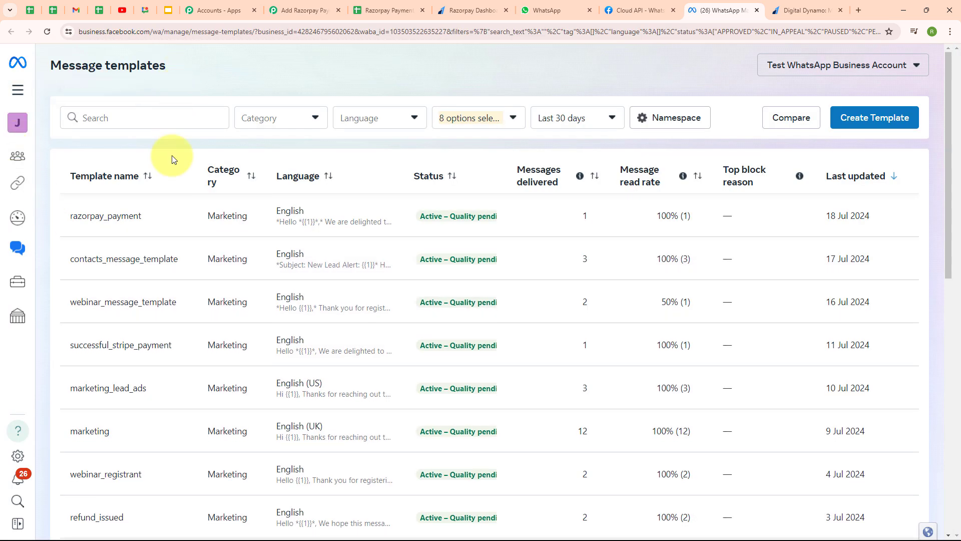
pyautogui.scroll(-5, 611, 301)
pyautogui.scroll(5, 612, 302)
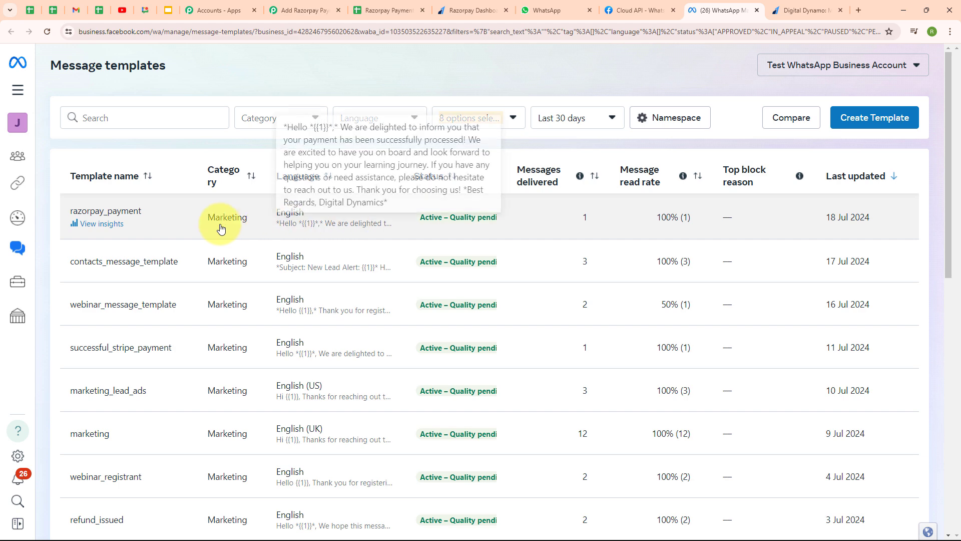
pyautogui.click(159, 230)
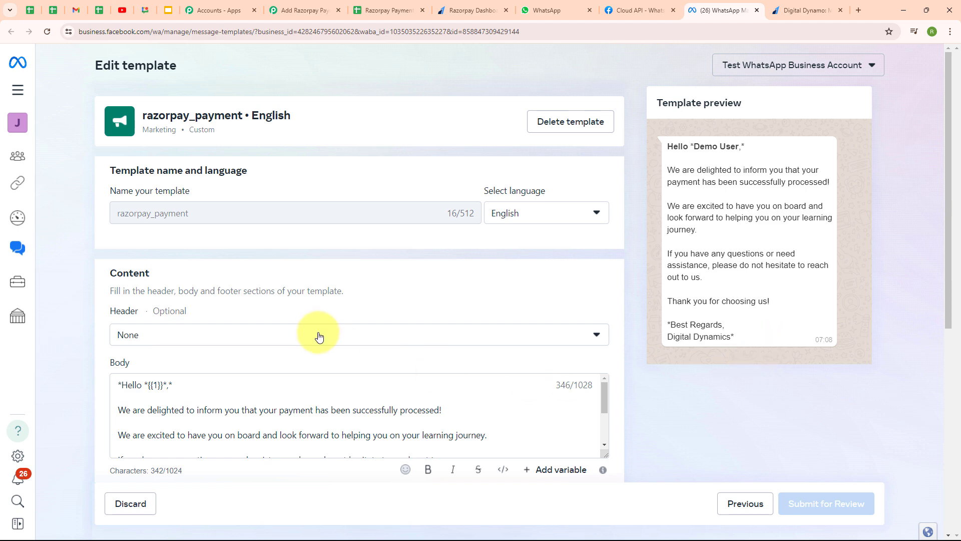
# Inspect the {{1}} name variable in the template body, then return to the Pabbly workflow
pyautogui.scroll(-3, 319, 336)
pyautogui.click(181, 235)
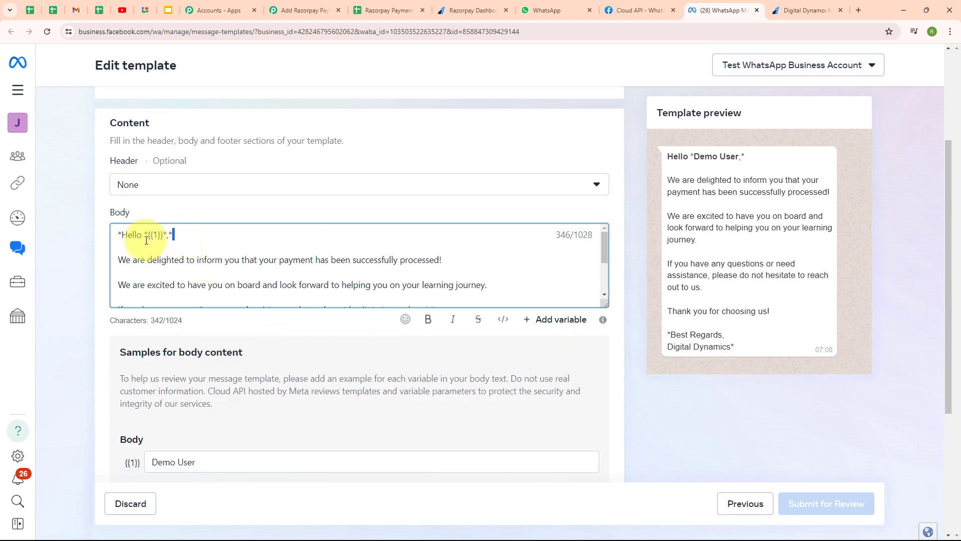
pyautogui.doubleClick(146, 240)
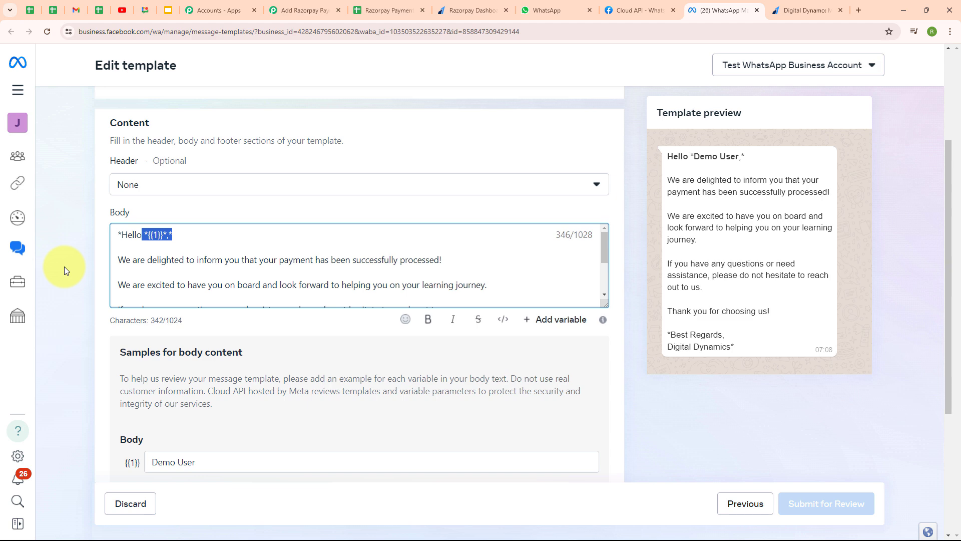
pyautogui.click(65, 266)
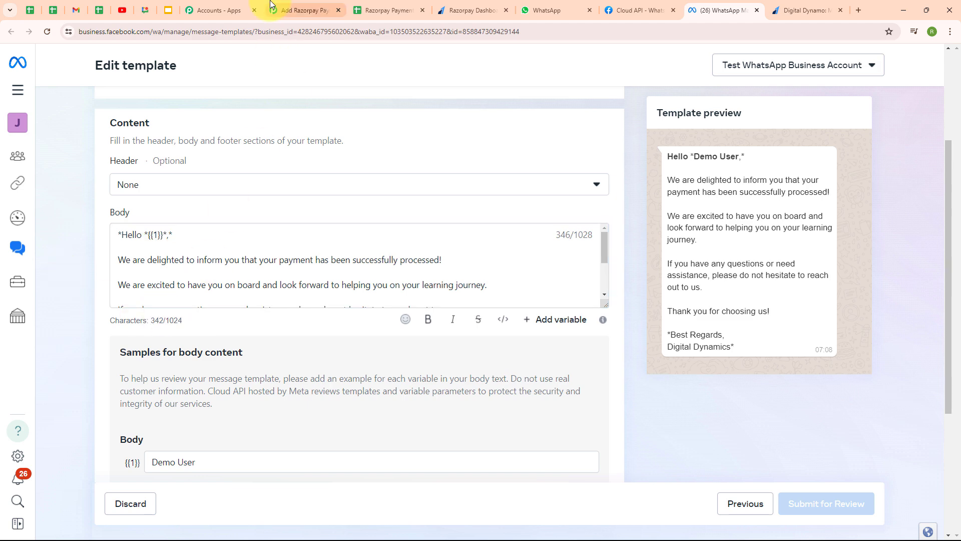
pyautogui.click(300, 10)
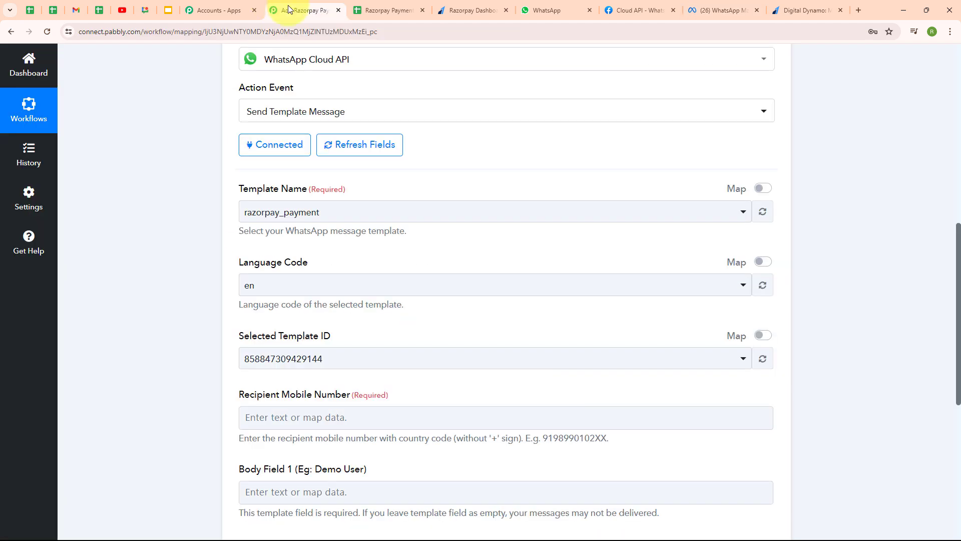
# Keep razorpay_payment selected as the WhatsApp message template
pyautogui.click(407, 215)
pyautogui.click(427, 274)
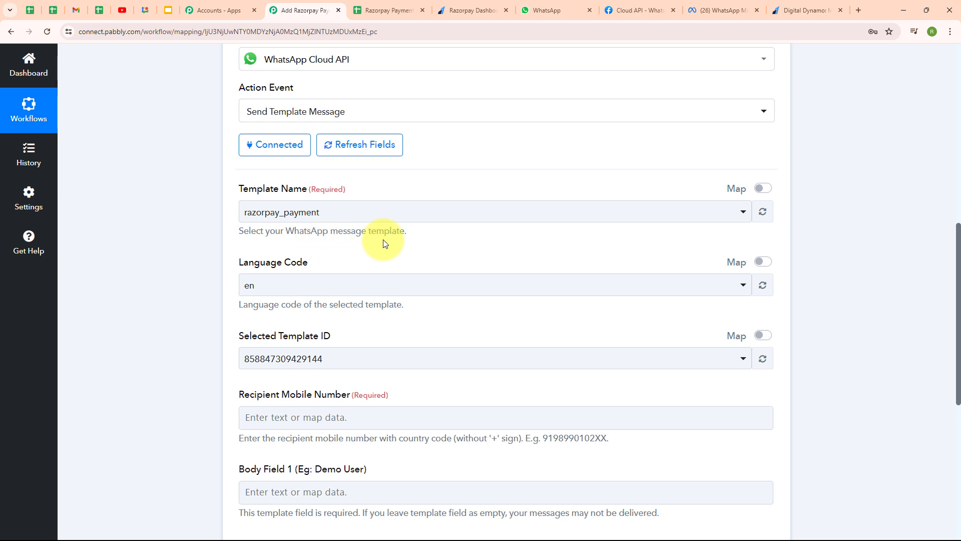
pyautogui.scroll(-1, 531, 243)
pyautogui.scroll(-3, 531, 243)
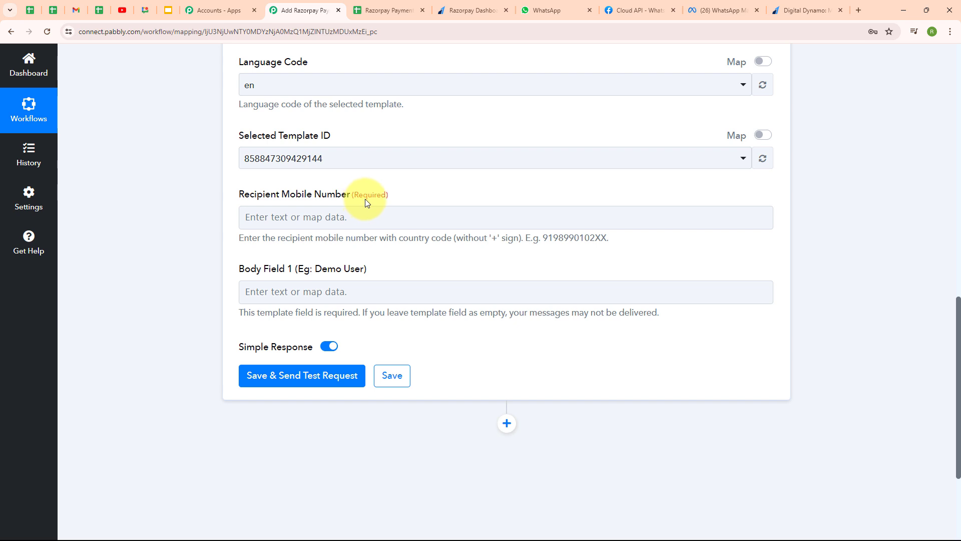
# Map Recipient Mobile Number to Razorpay Payment Captured > Contact
pyautogui.click(360, 223)
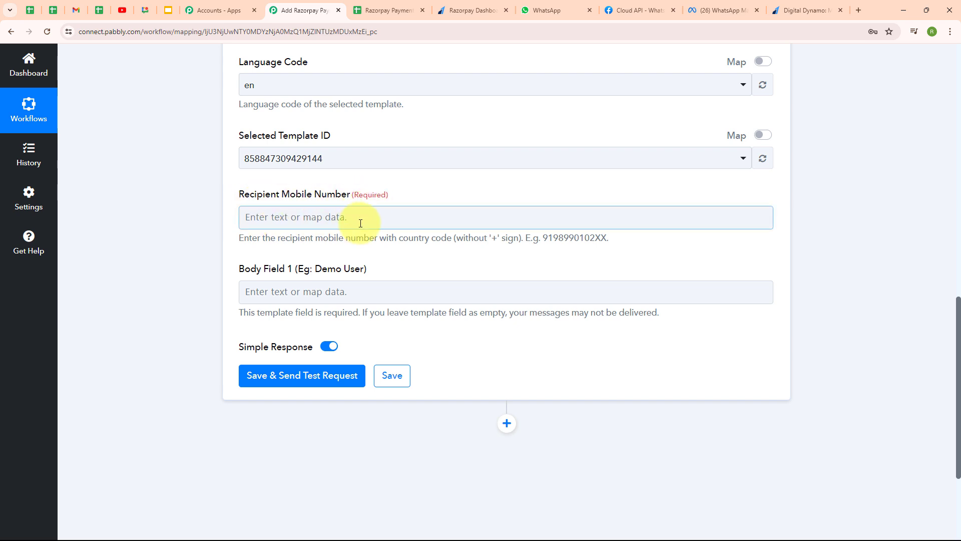
pyautogui.click(242, 217)
pyautogui.click(383, 311)
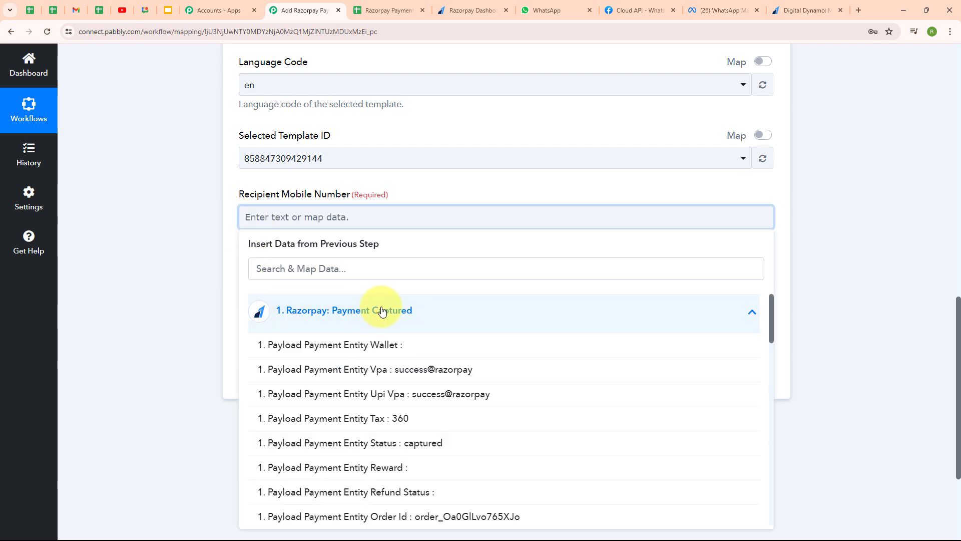
pyautogui.scroll(-5, 344, 418)
pyautogui.click(351, 465)
pyautogui.click(146, 336)
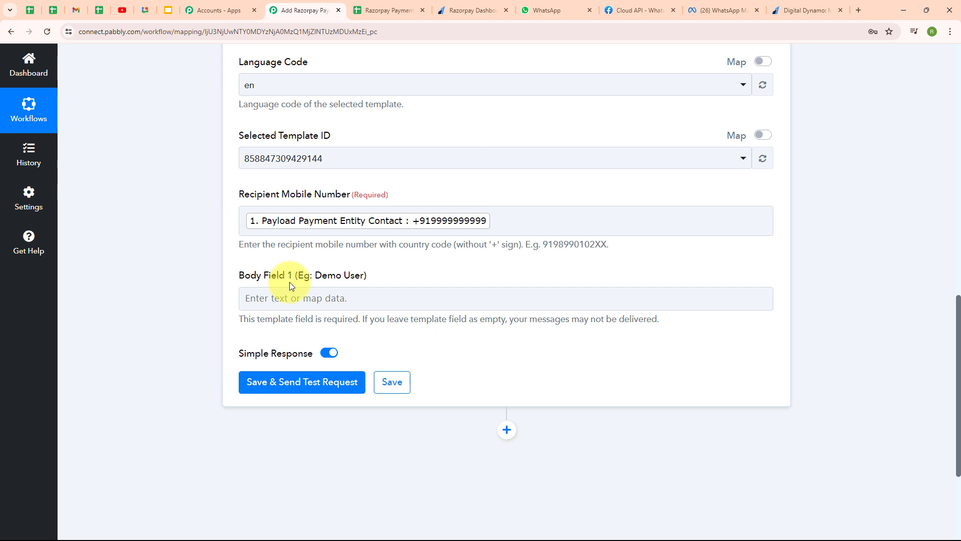
# Map Body Field 1 to the payment's Notes First Name
pyautogui.click(255, 298)
pyautogui.click(295, 396)
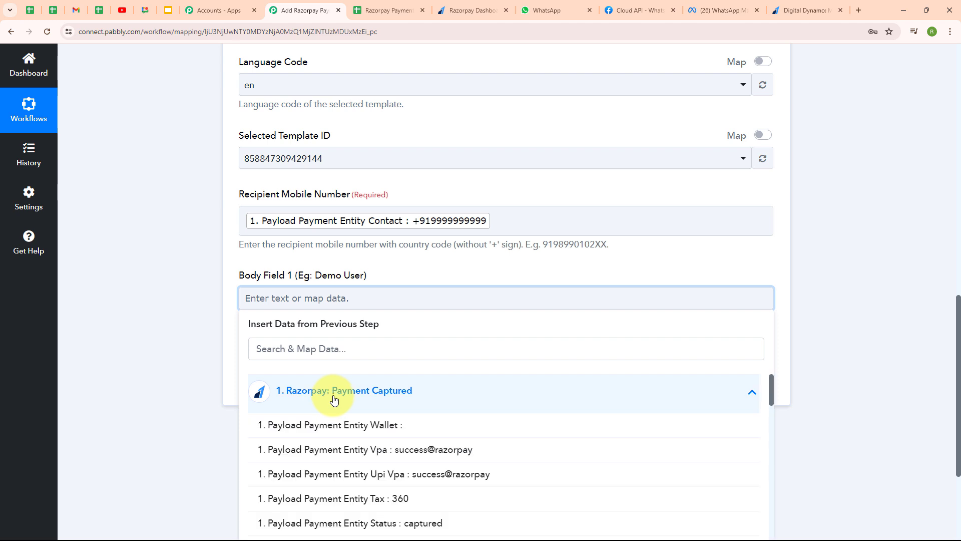
pyautogui.scroll(-5, 431, 463)
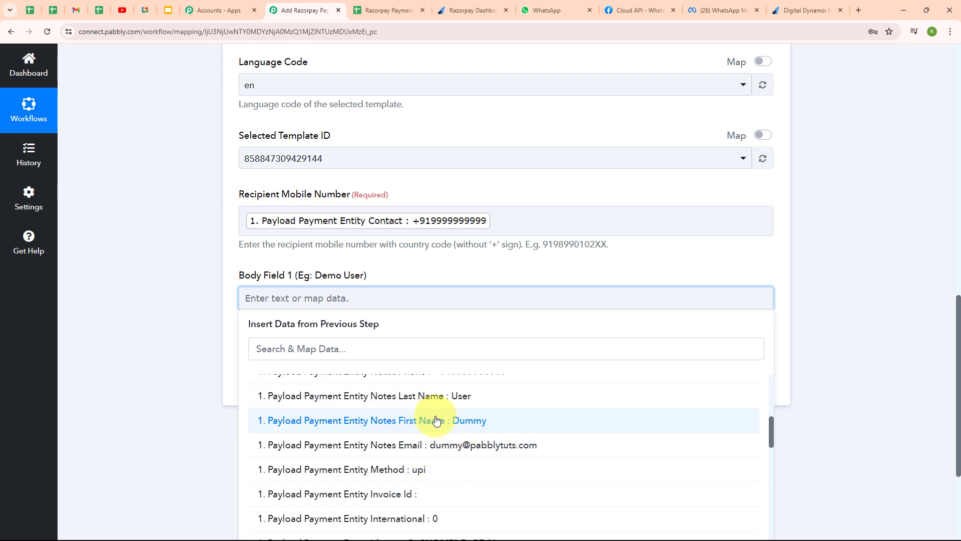
pyautogui.click(439, 425)
pyautogui.click(190, 308)
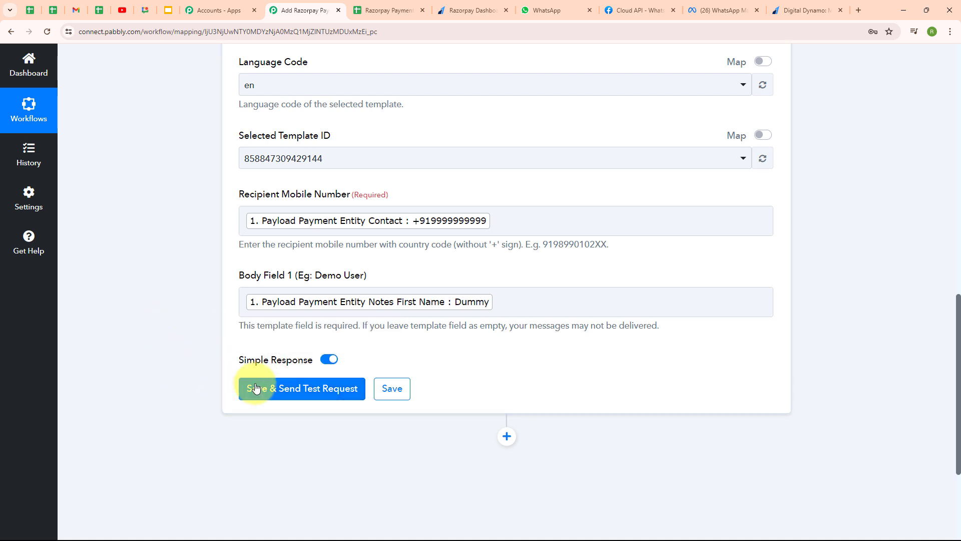
pyautogui.click(506, 222)
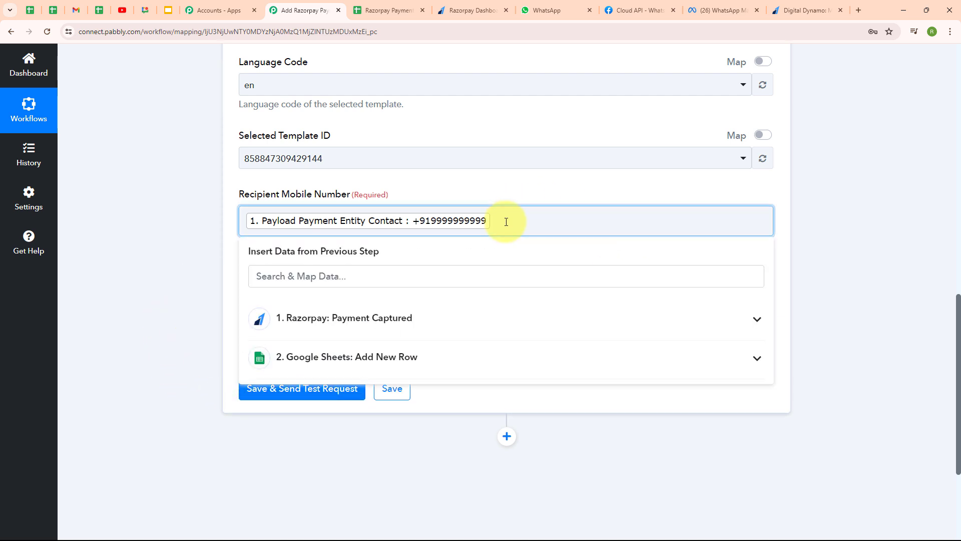
# Replace the recipient with a fixed mobile number and send a test message, confirming status accepted
pyautogui.press('BackSpace')
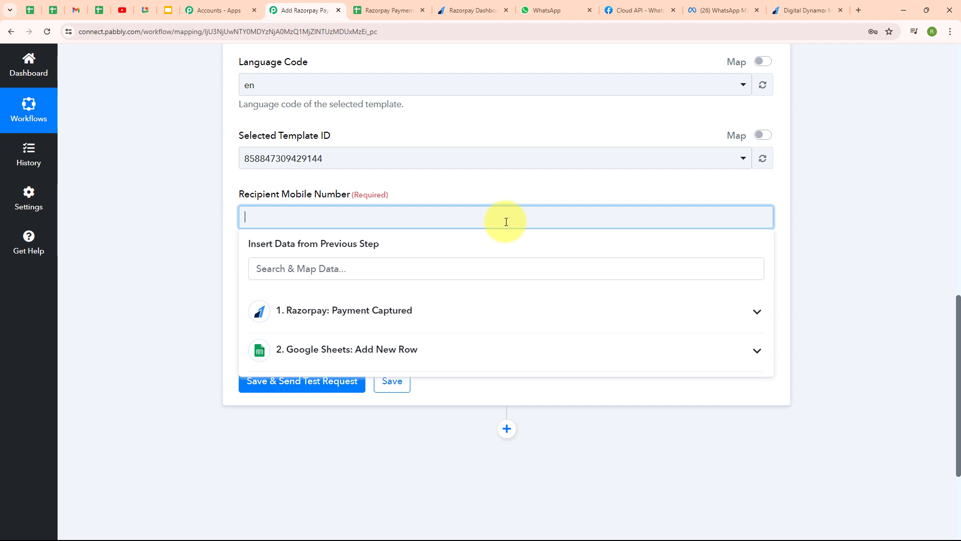
pyautogui.hotkey('ctrl', 'v')
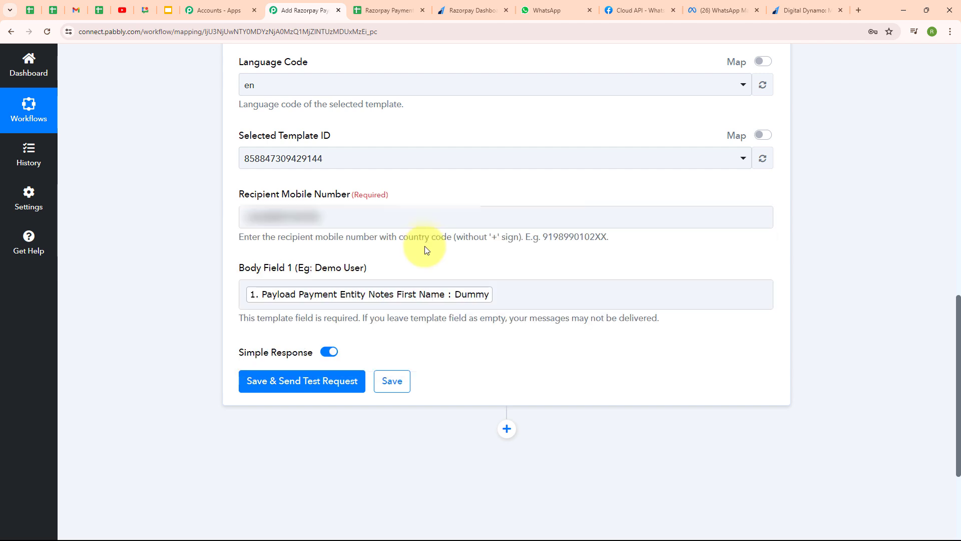
pyautogui.click(275, 385)
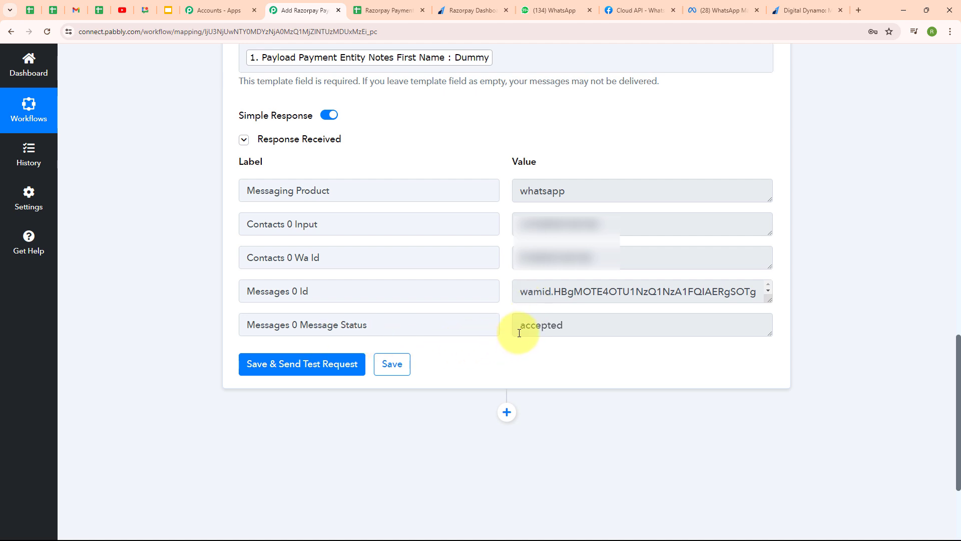
pyautogui.moveTo(521, 326); pyautogui.dragTo(628, 336)
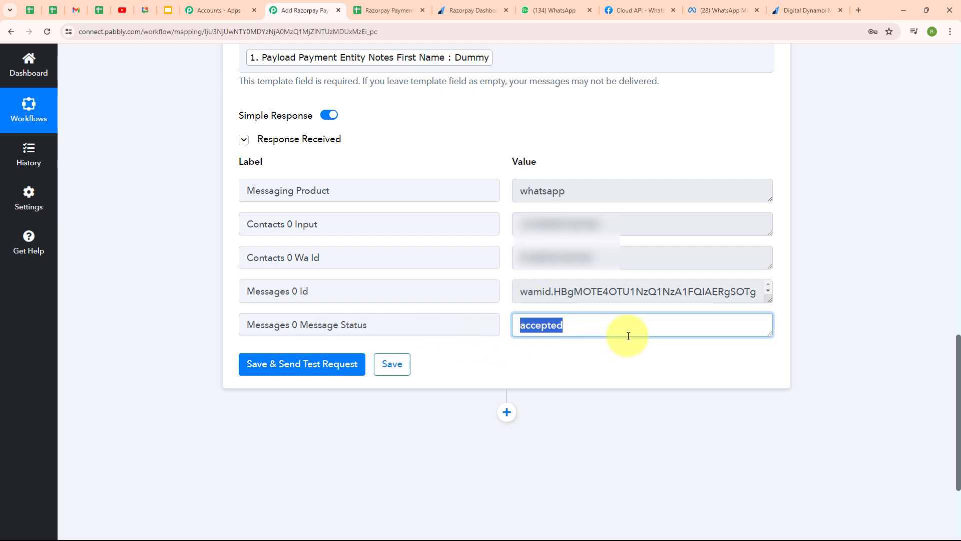
pyautogui.click(584, 379)
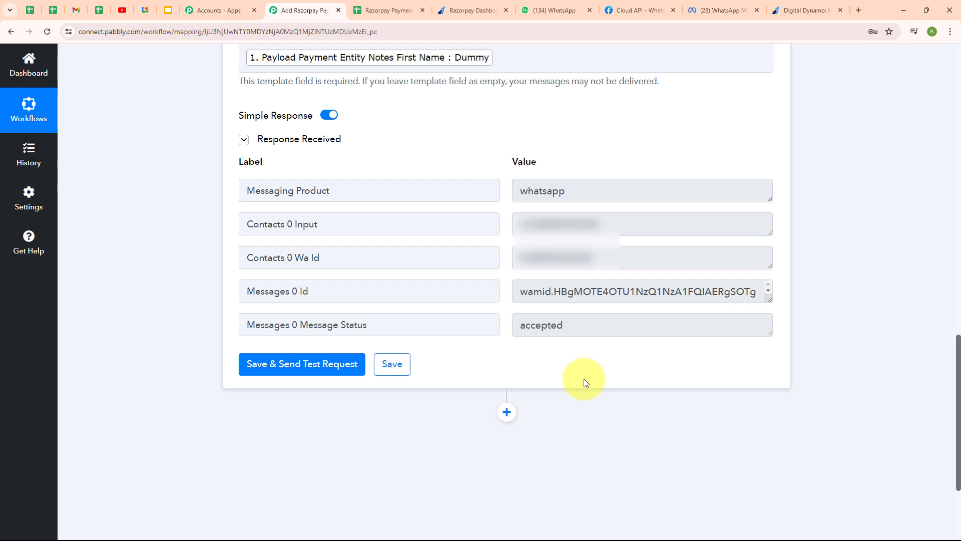
pyautogui.click(565, 7)
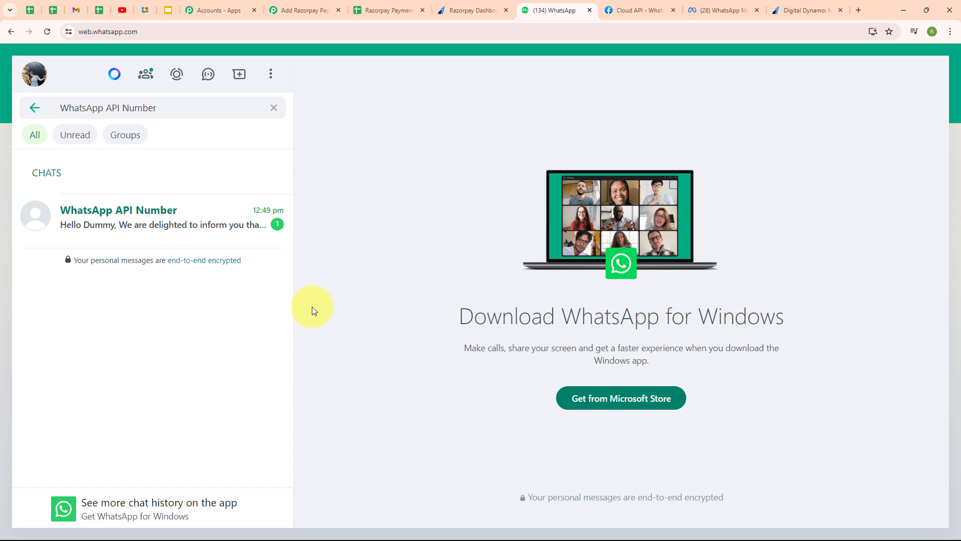
# Open the WhatsApp API Number chat to read the received payment confirmation message
pyautogui.click(147, 217)
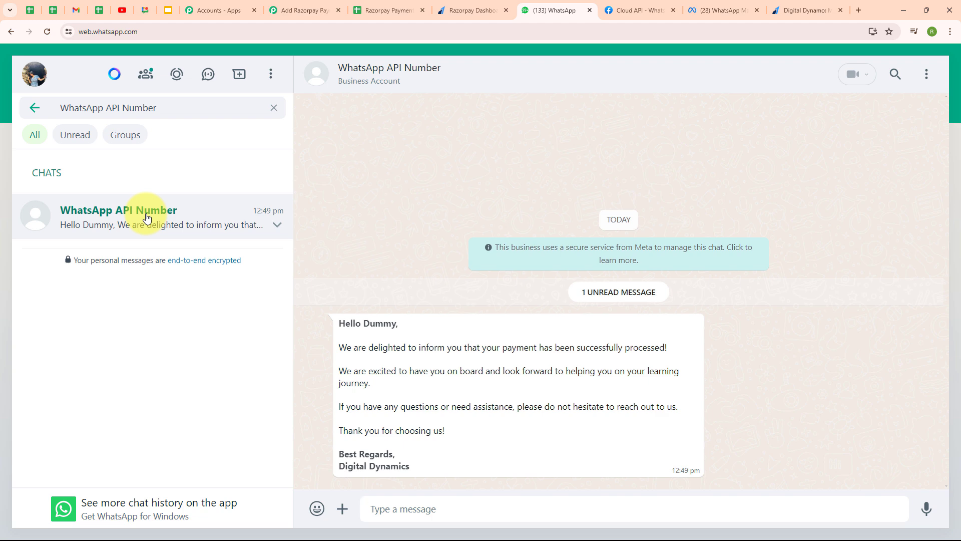
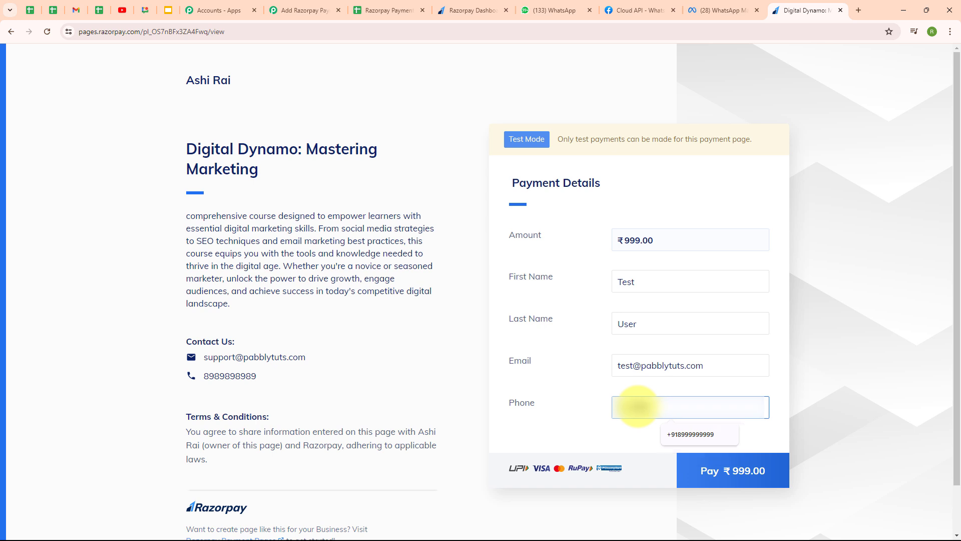
# Pay the ₹999 course fee by UPI using the test ID success@razorpay
pyautogui.click(606, 441)
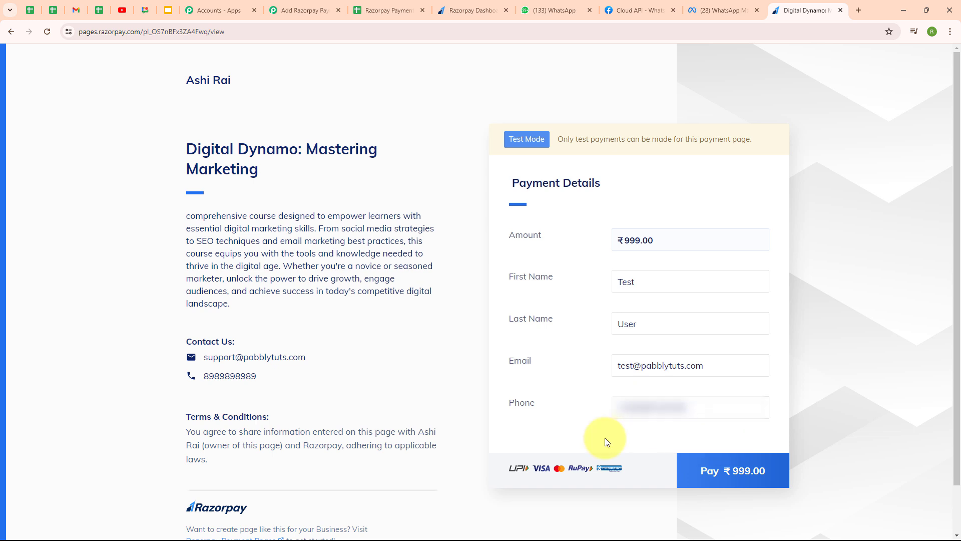
pyautogui.click(734, 472)
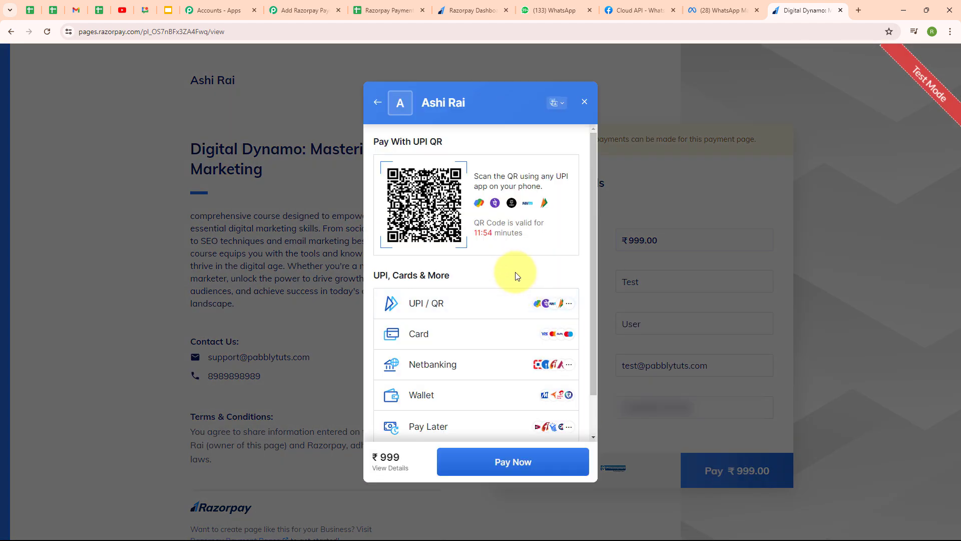
pyautogui.click(461, 310)
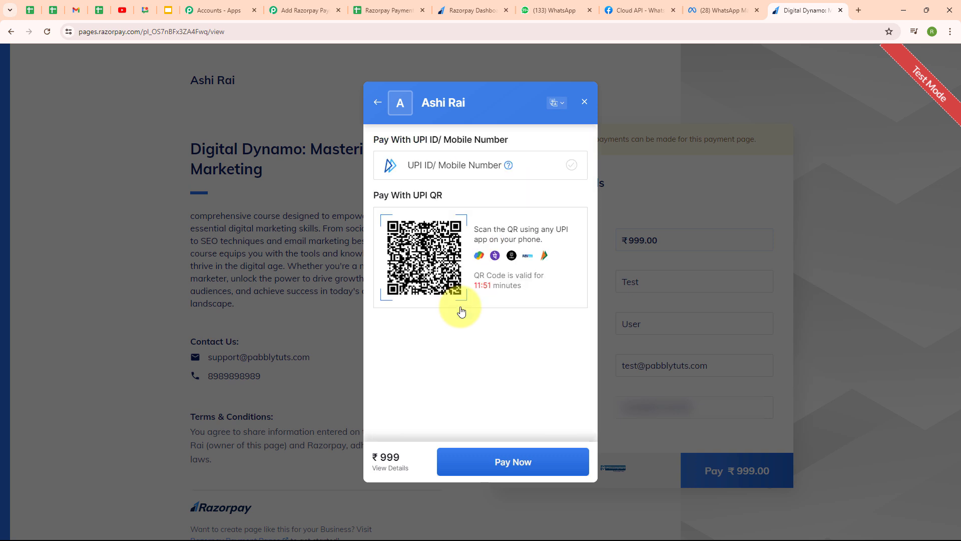
pyautogui.click(474, 164)
pyautogui.write('s')
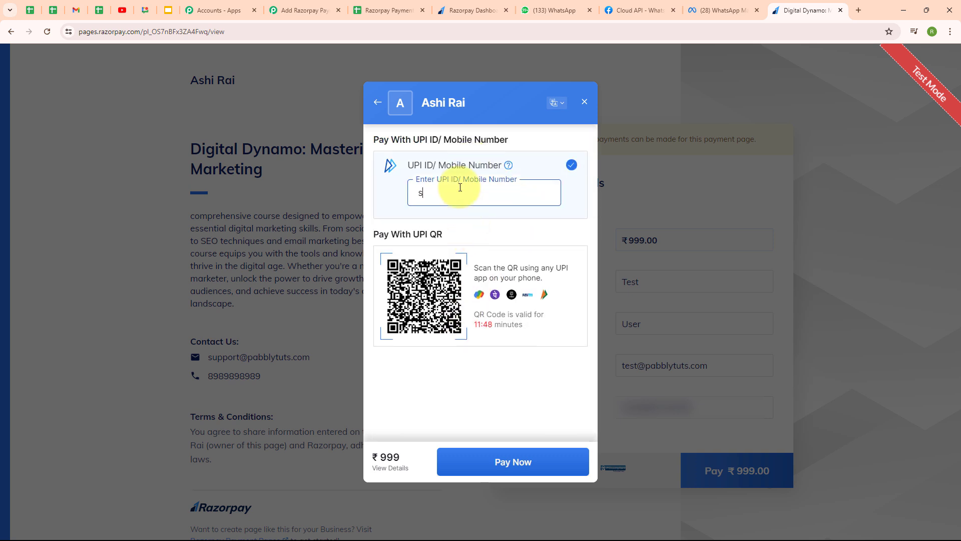
pyautogui.write('uccess@razorpay')
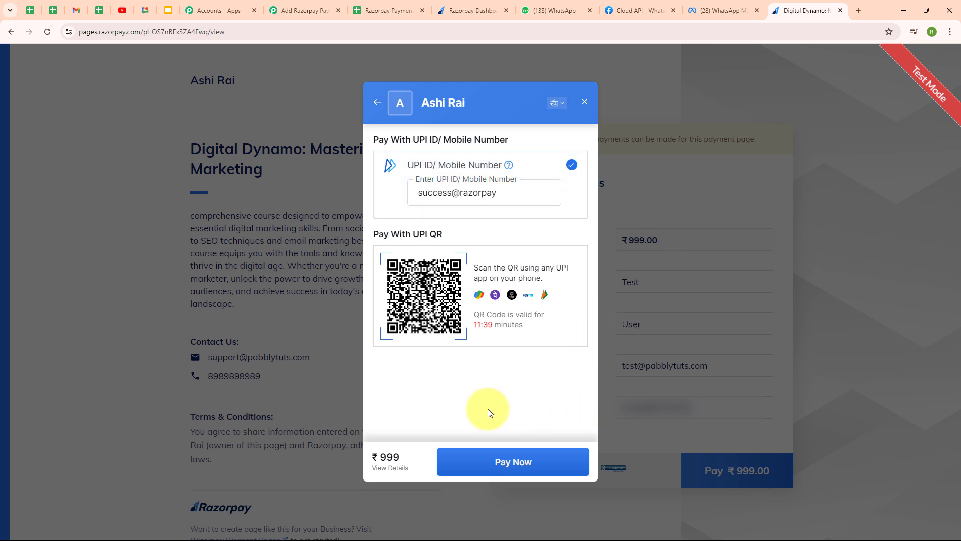
pyautogui.click(514, 462)
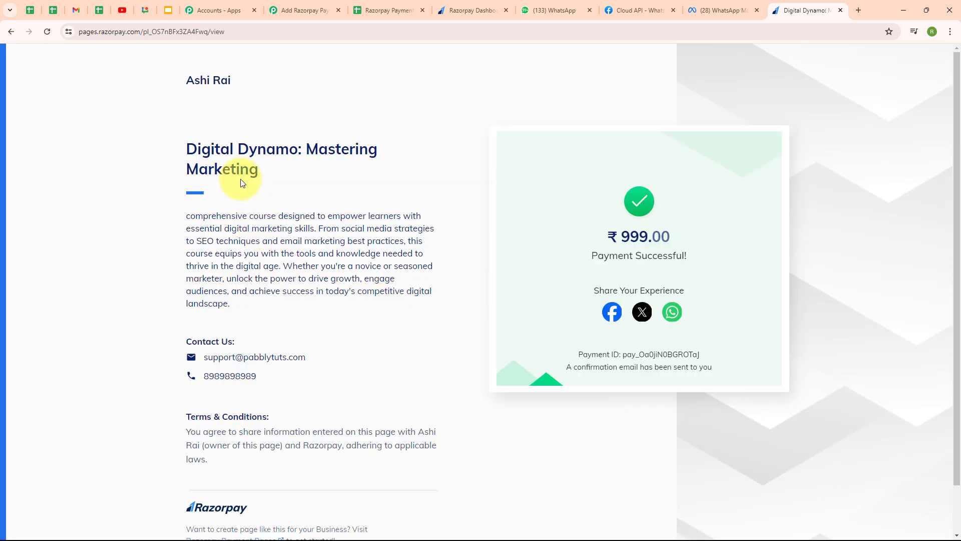
pyautogui.click(394, 11)
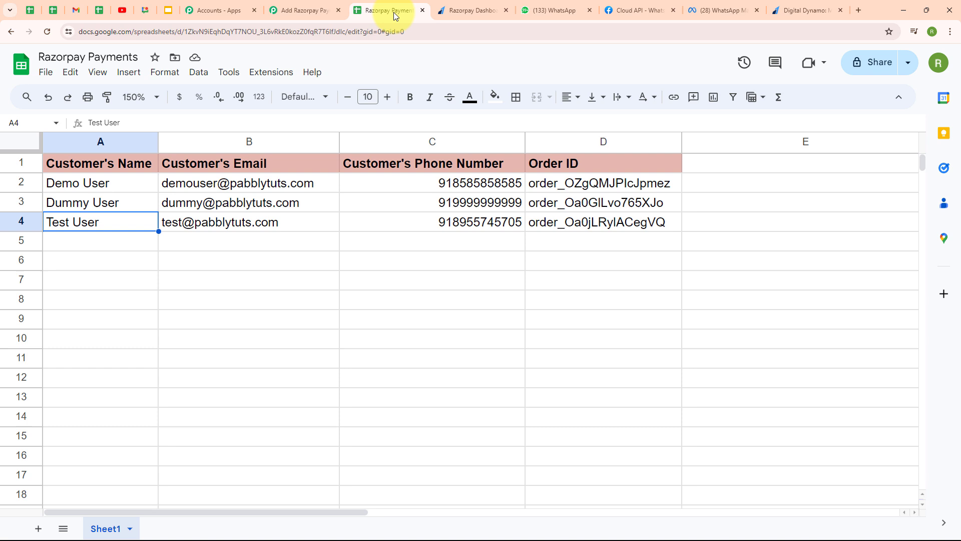
# Verify row 4 shows the Test User's e-mail, phone and order ID, then go to WhatsApp
pyautogui.click(110, 242)
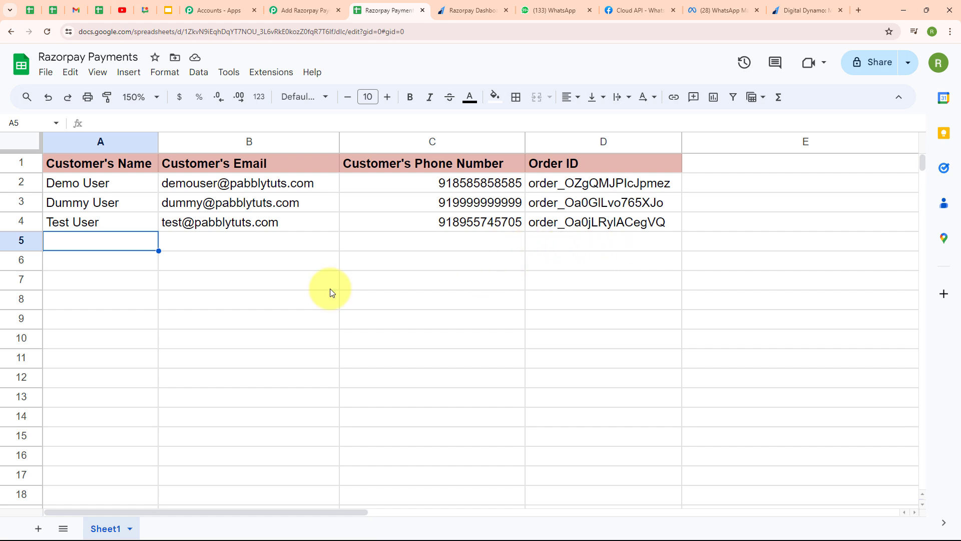
pyautogui.hotkey('ctrl', 'Tab')
pyautogui.hotkey('ctrl', 'Tab')
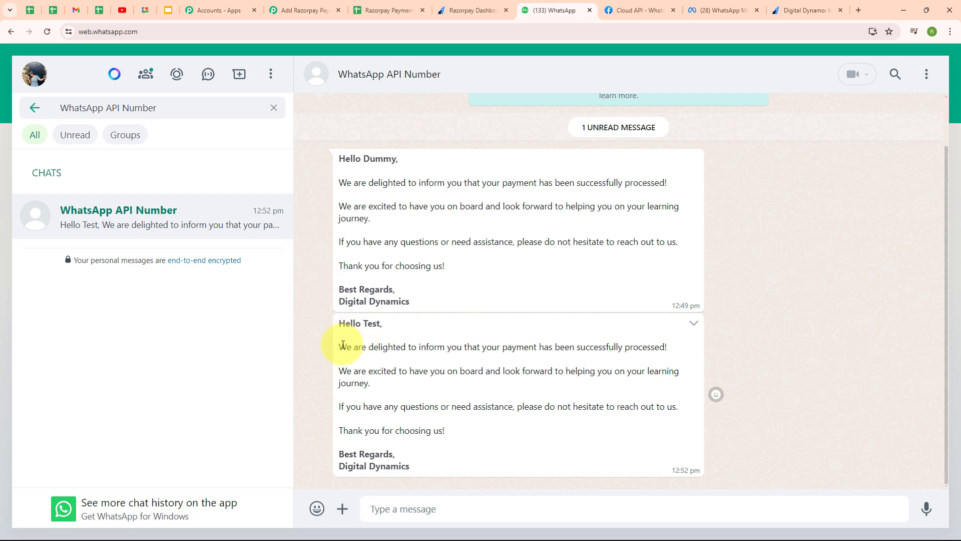
# Check the Hello Test payment confirmation message, then return to the Pabbly Connect workflow
pyautogui.moveTo(337, 343); pyautogui.dragTo(456, 434)
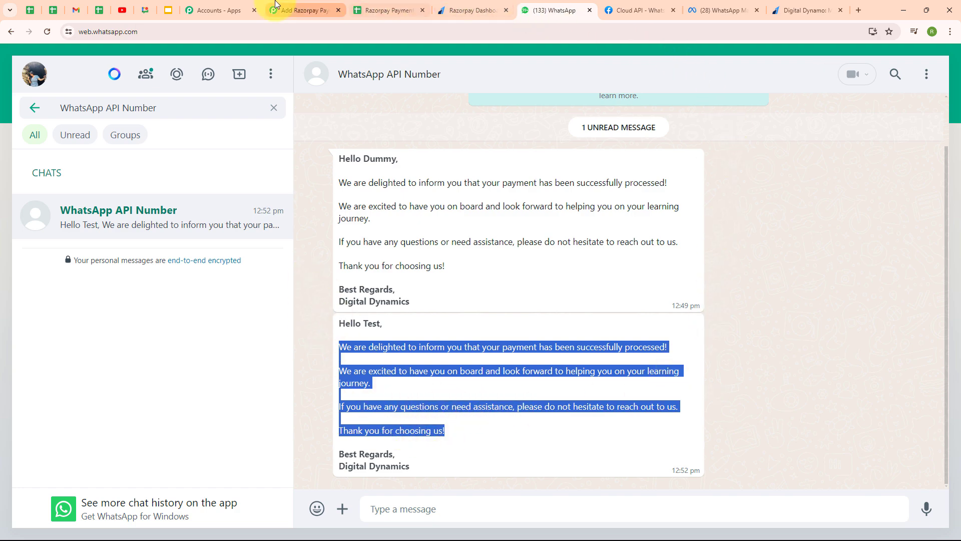
pyautogui.click(275, 6)
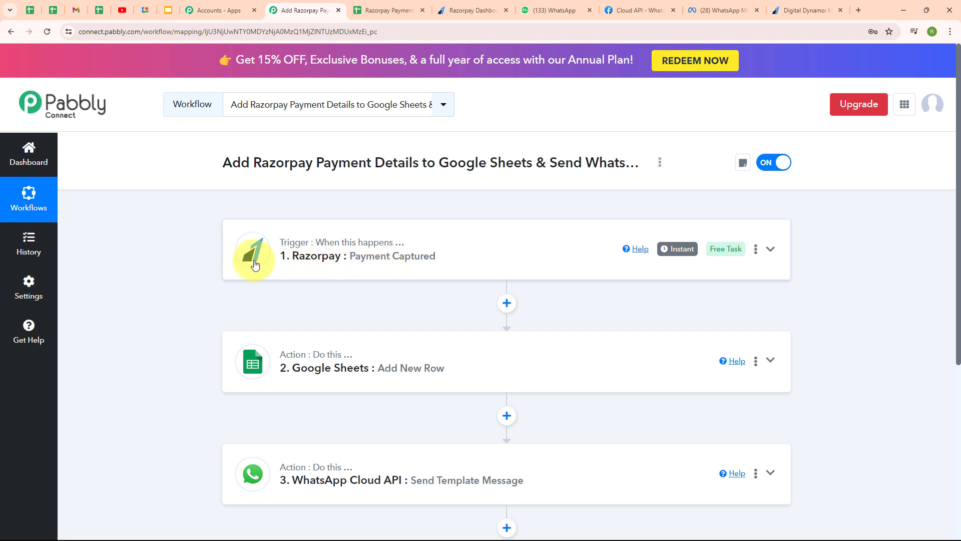
pyautogui.click(242, 373)
pyautogui.scroll(-4, 243, 369)
pyautogui.click(254, 184)
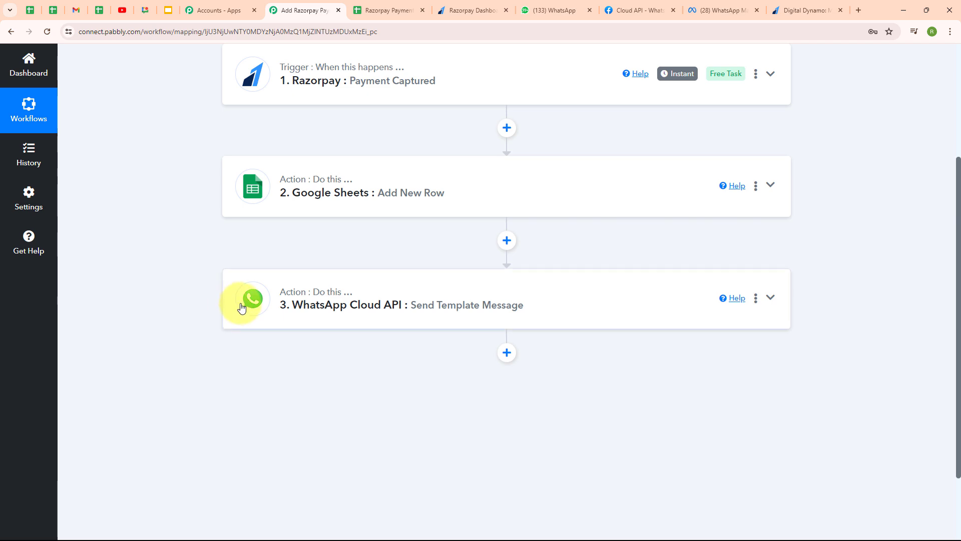
pyautogui.scroll(4, 654, 254)
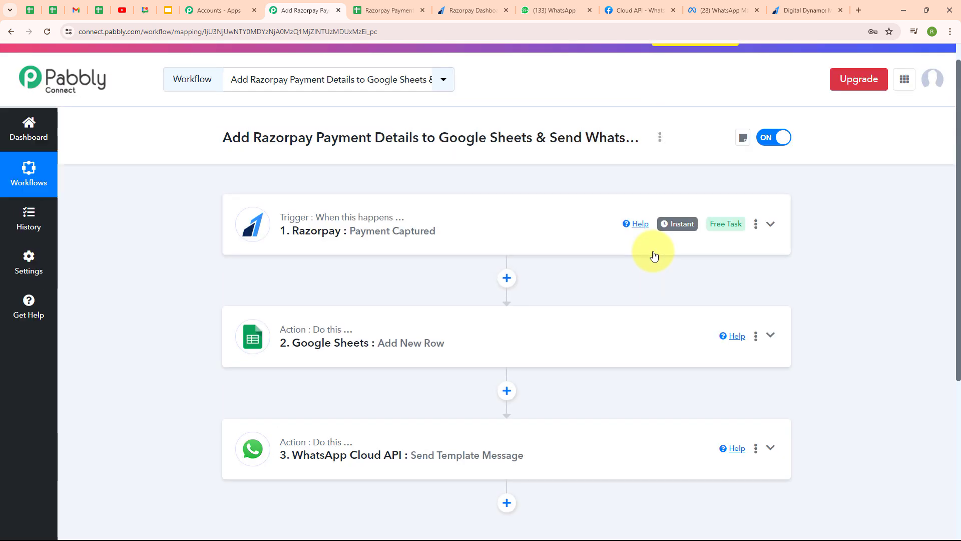